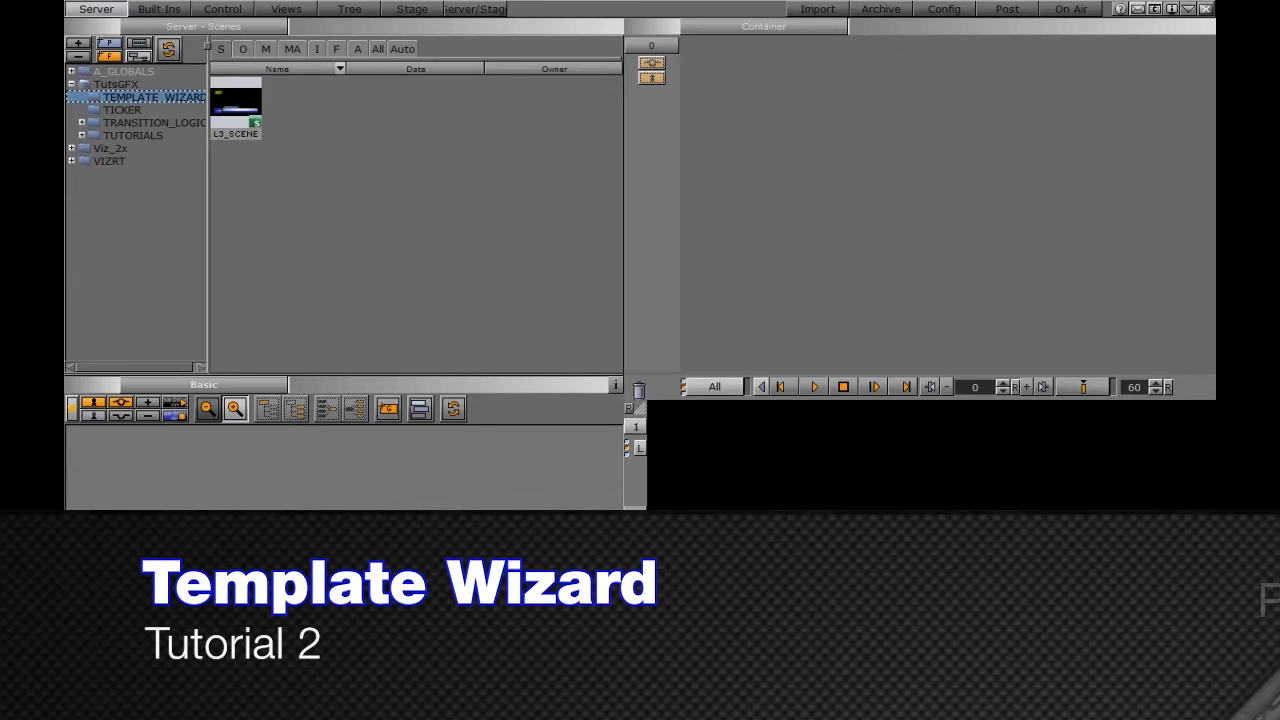
Load the L3_SCENE scene from the TEMPLATE_WIZARD server folder.
double_click(235, 105)
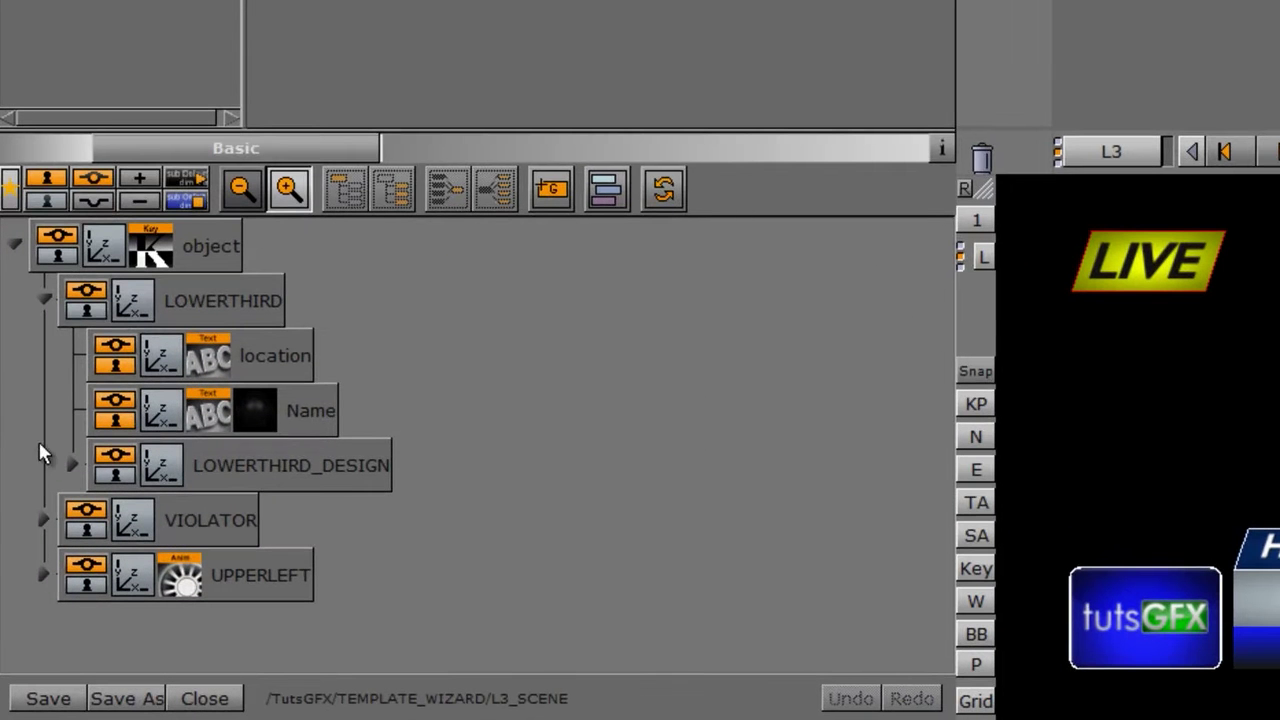
Hide VIOLATOR and UPPERLEFT, then expand LOWERTHIRD and LOWERTHIRD_DESIGN.
left_click(44, 298)
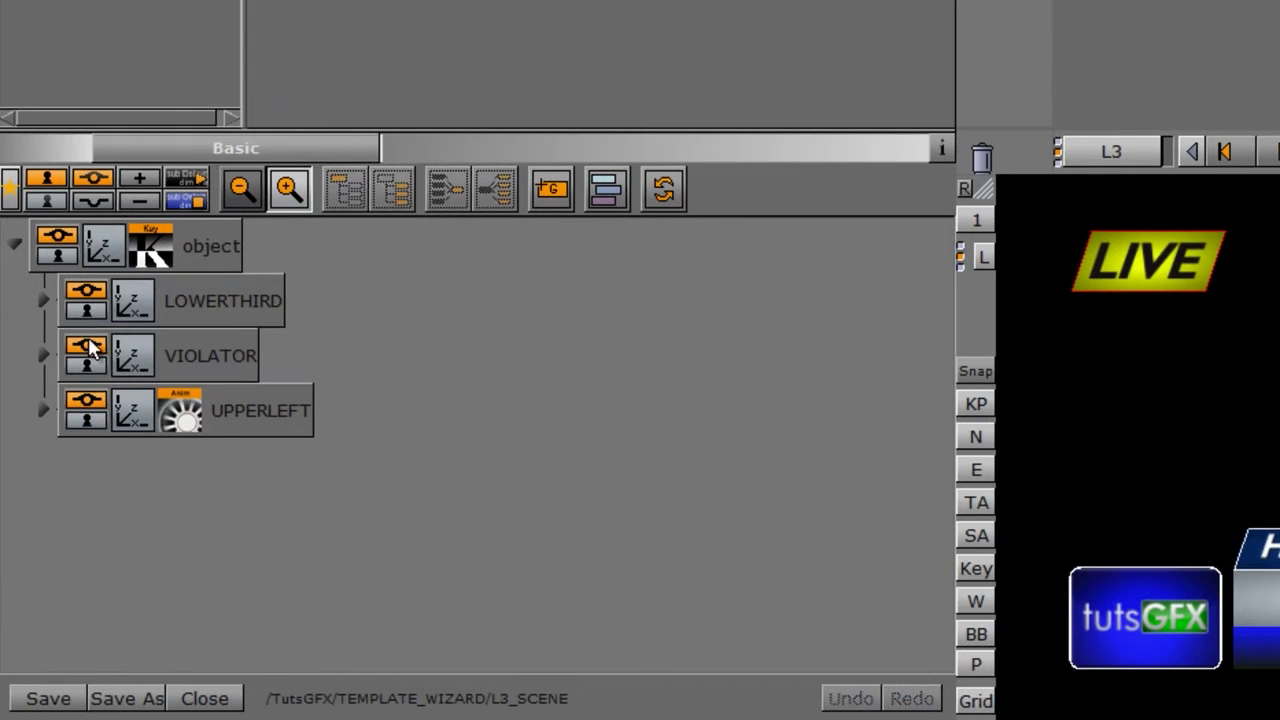
left_click(92, 352)
left_click(88, 402)
left_click(40, 299)
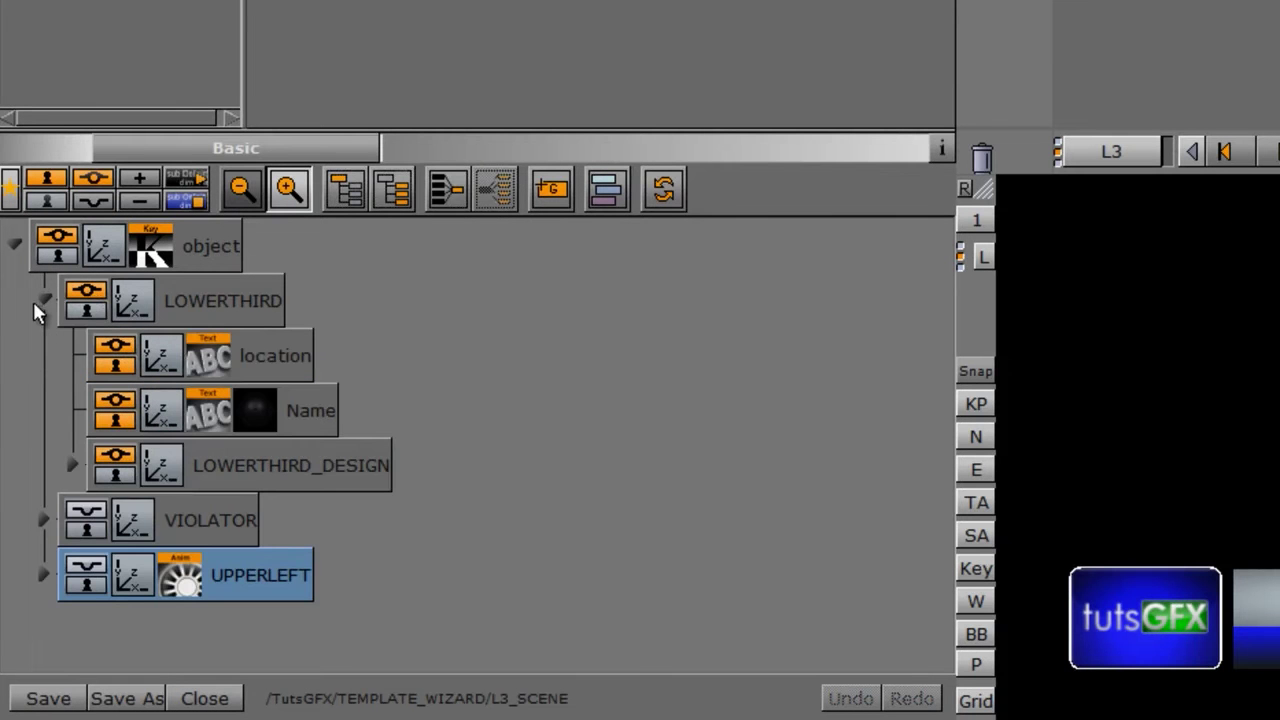
left_click(68, 465)
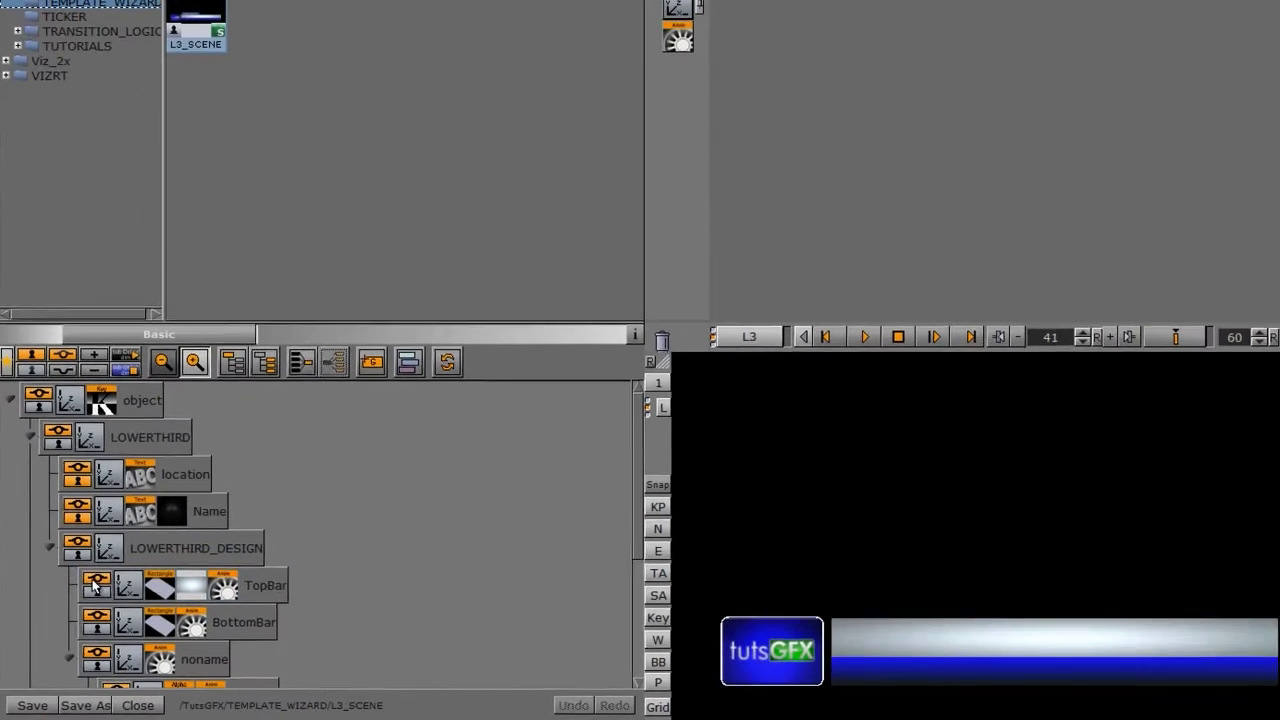
Test the TopBar and BottomBar visibility toggles, then select the Noggi logo under thelogo.
left_click(95, 587)
left_click(97, 621)
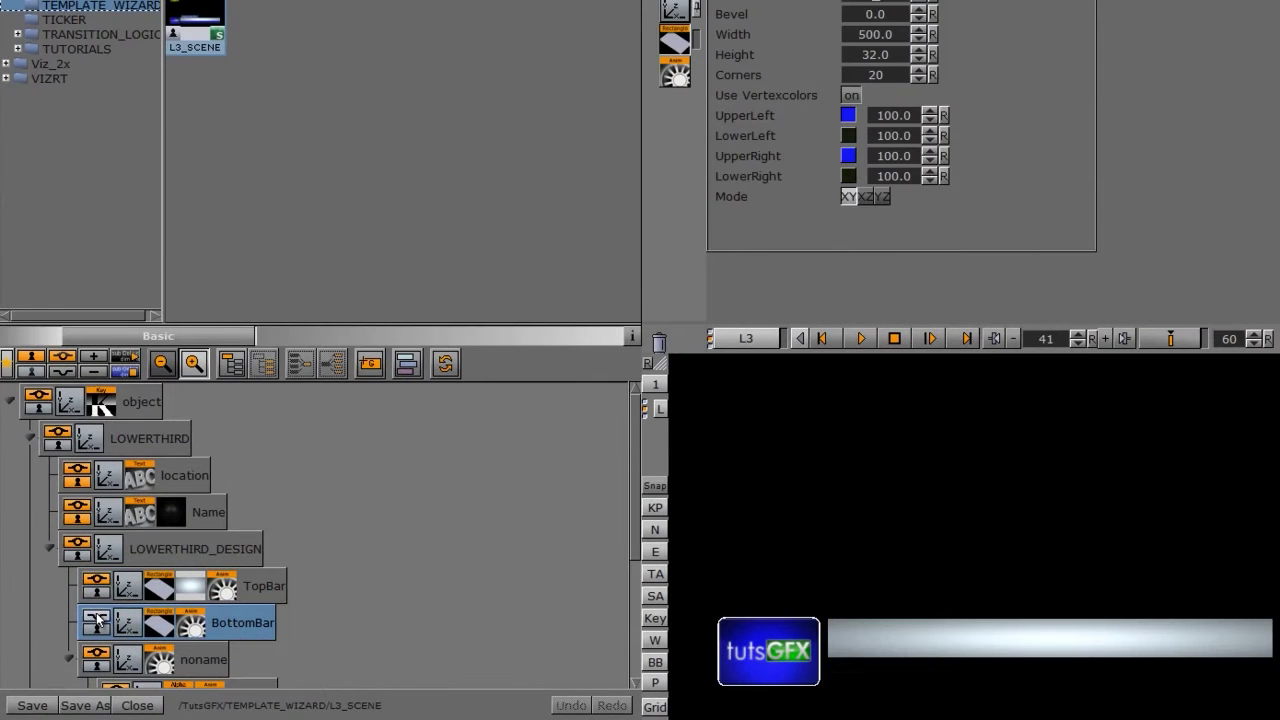
left_click(97, 621)
scroll(640, 451, "down", 3)
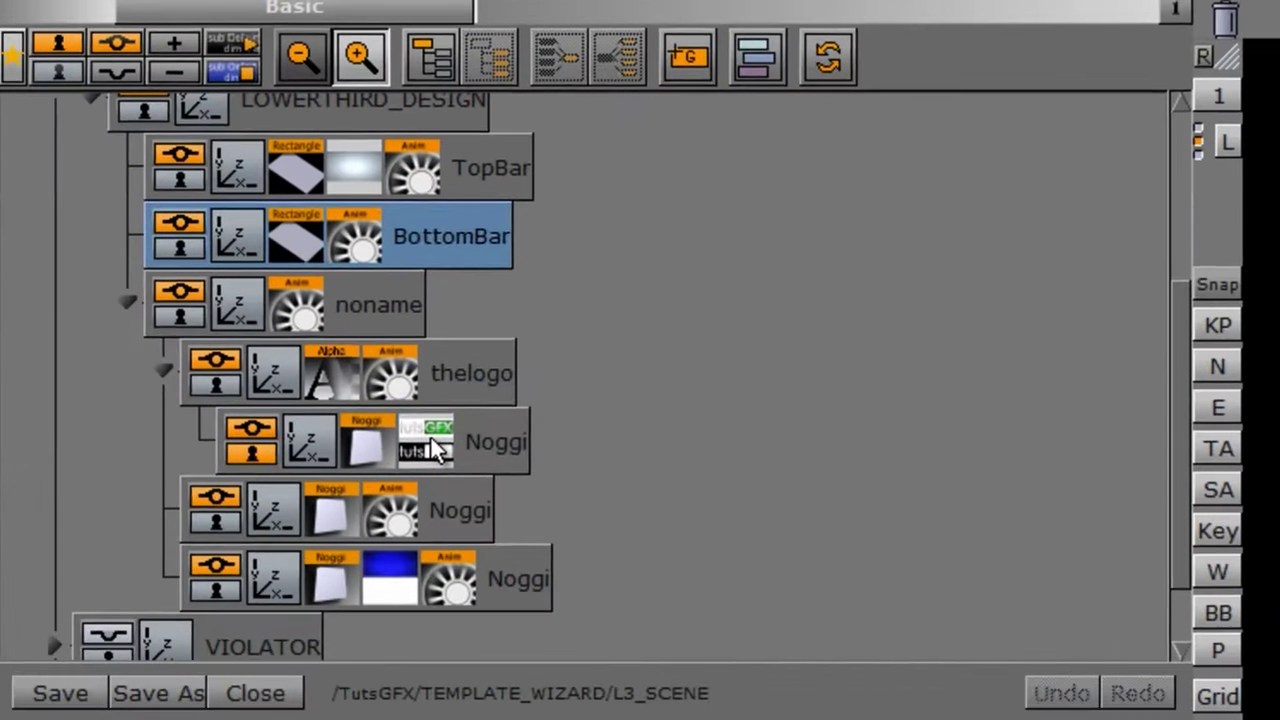
left_click(232, 573)
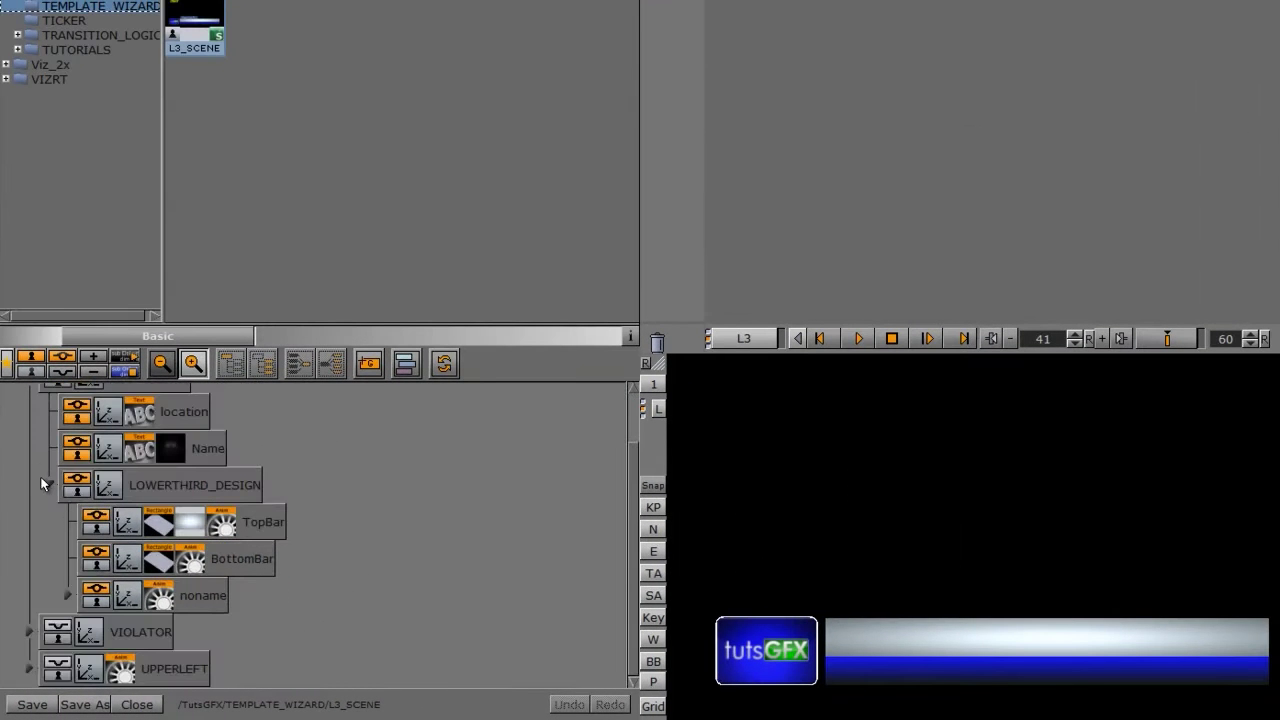
Show and expand VIOLATOR, hide its CHICKLET background, and expand violater_text.
left_click(43, 484)
left_click(31, 439)
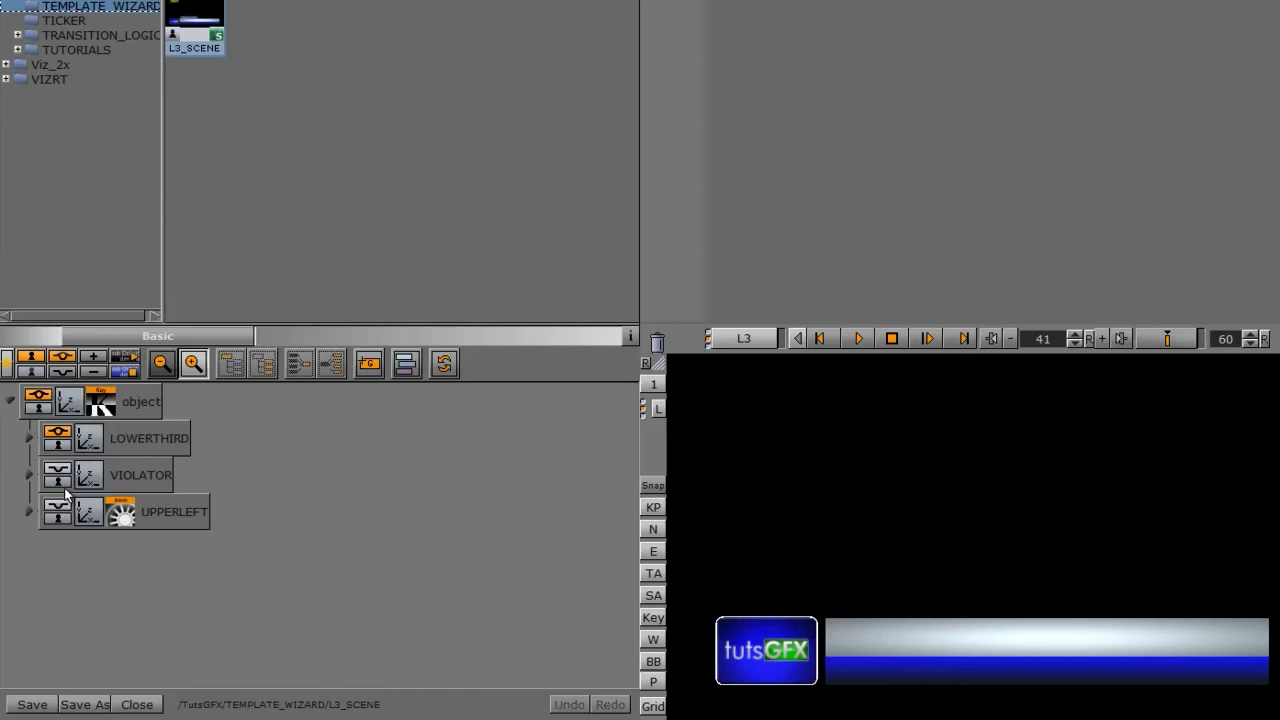
left_click(57, 474)
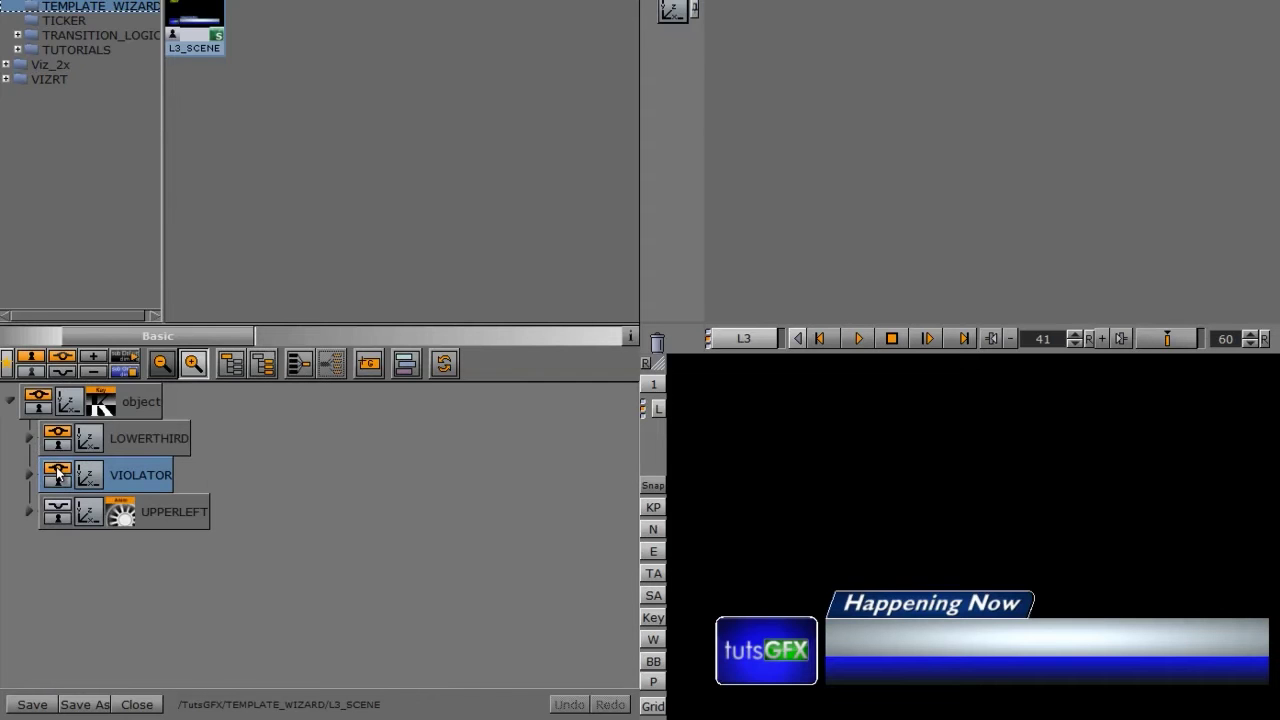
left_click(28, 477)
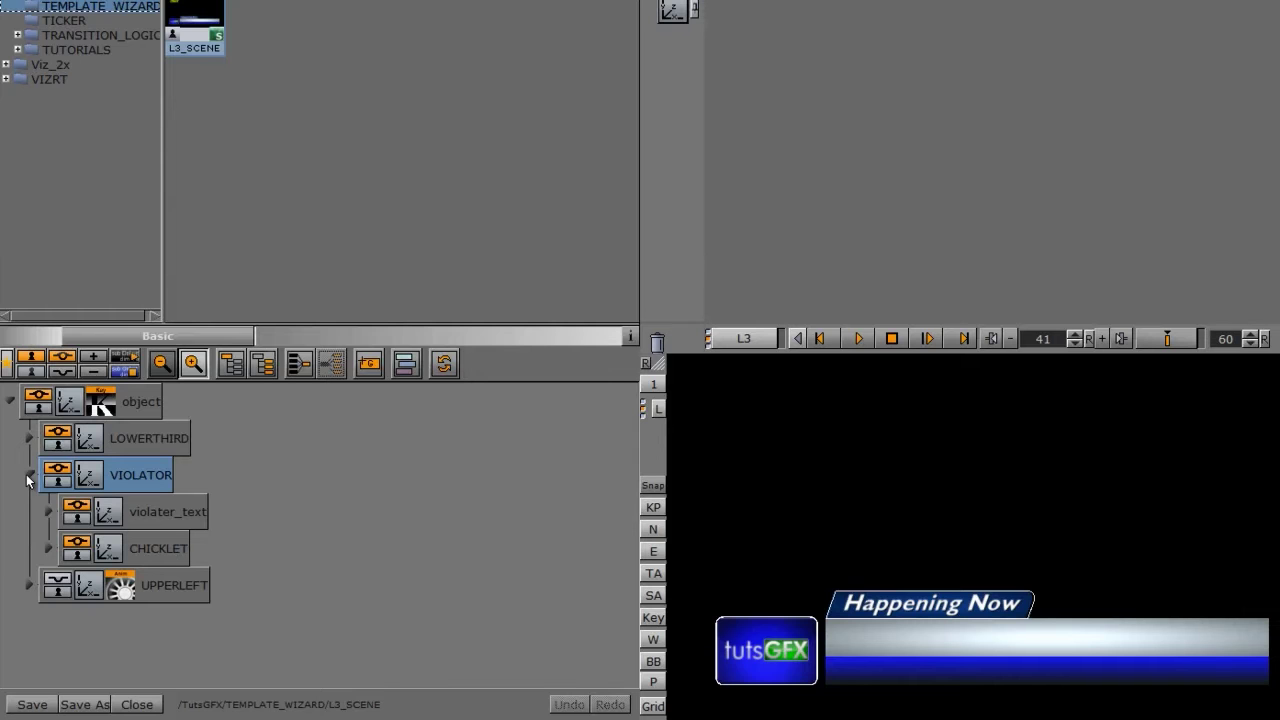
left_click(77, 542)
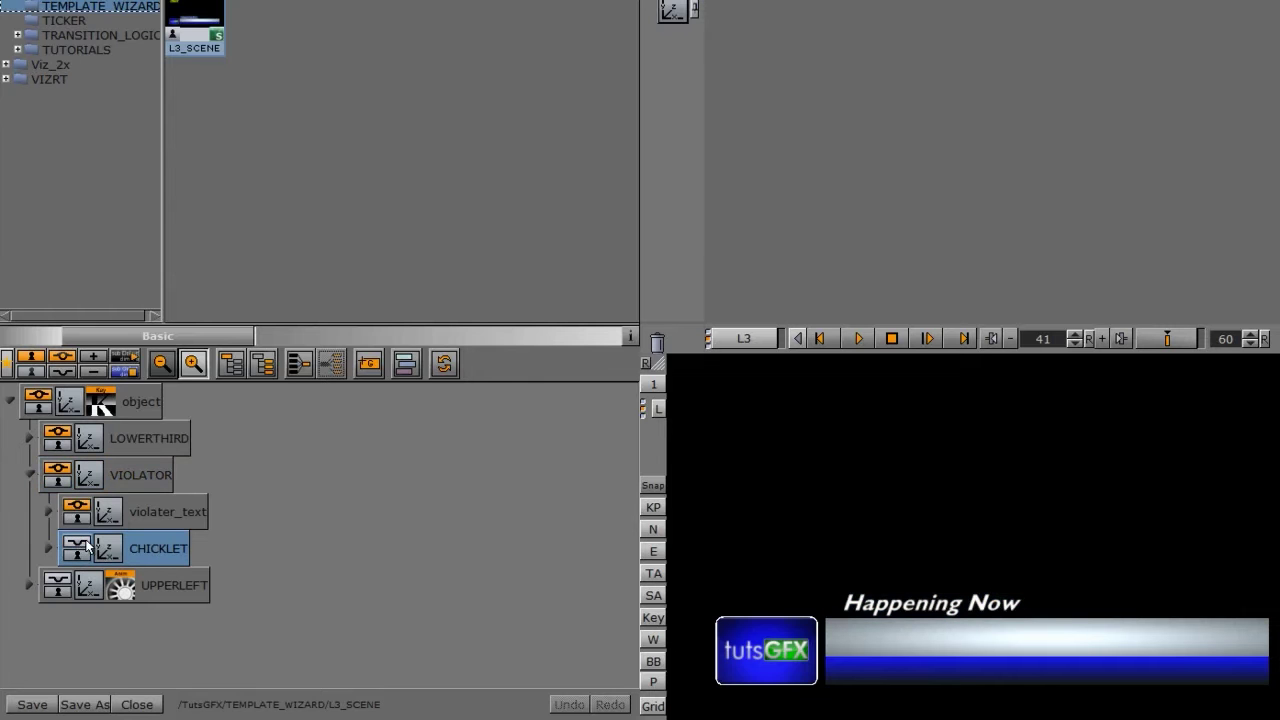
left_click(49, 512)
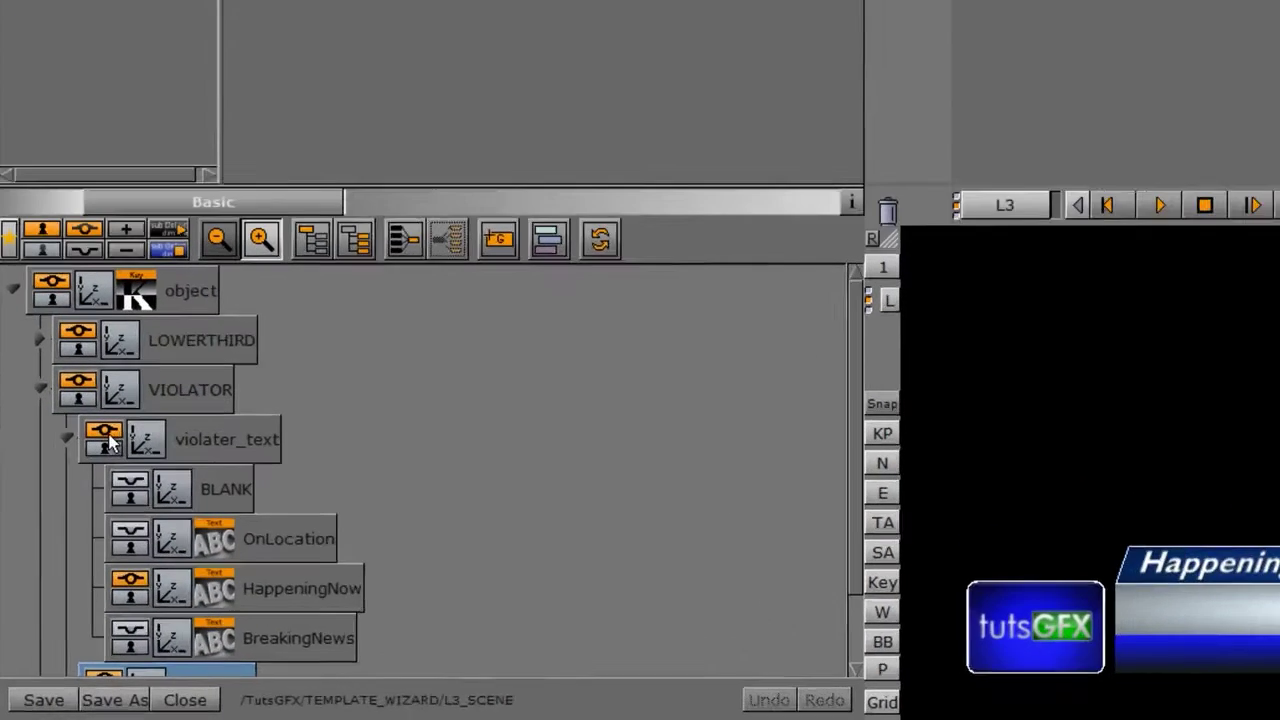
Turn on the OnLocation and BreakingNews texts, collapse the tree, and hide VIOLATOR again.
left_click(176, 397)
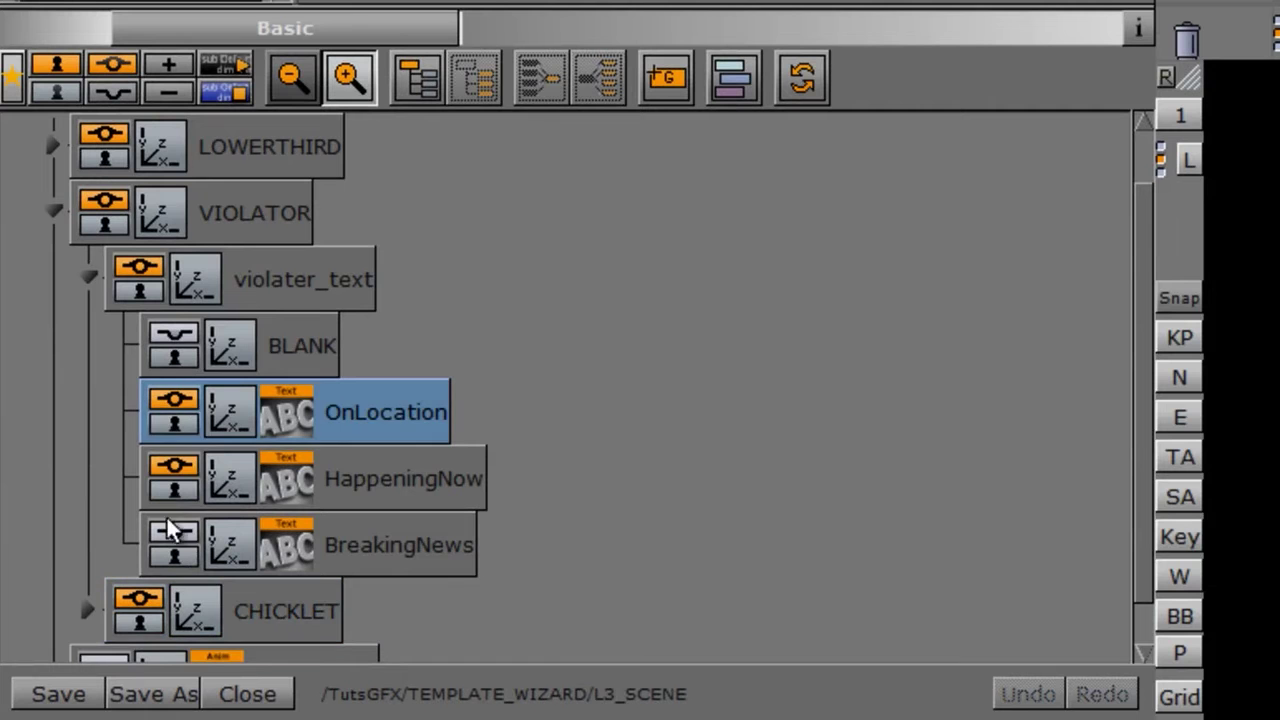
left_click(168, 532)
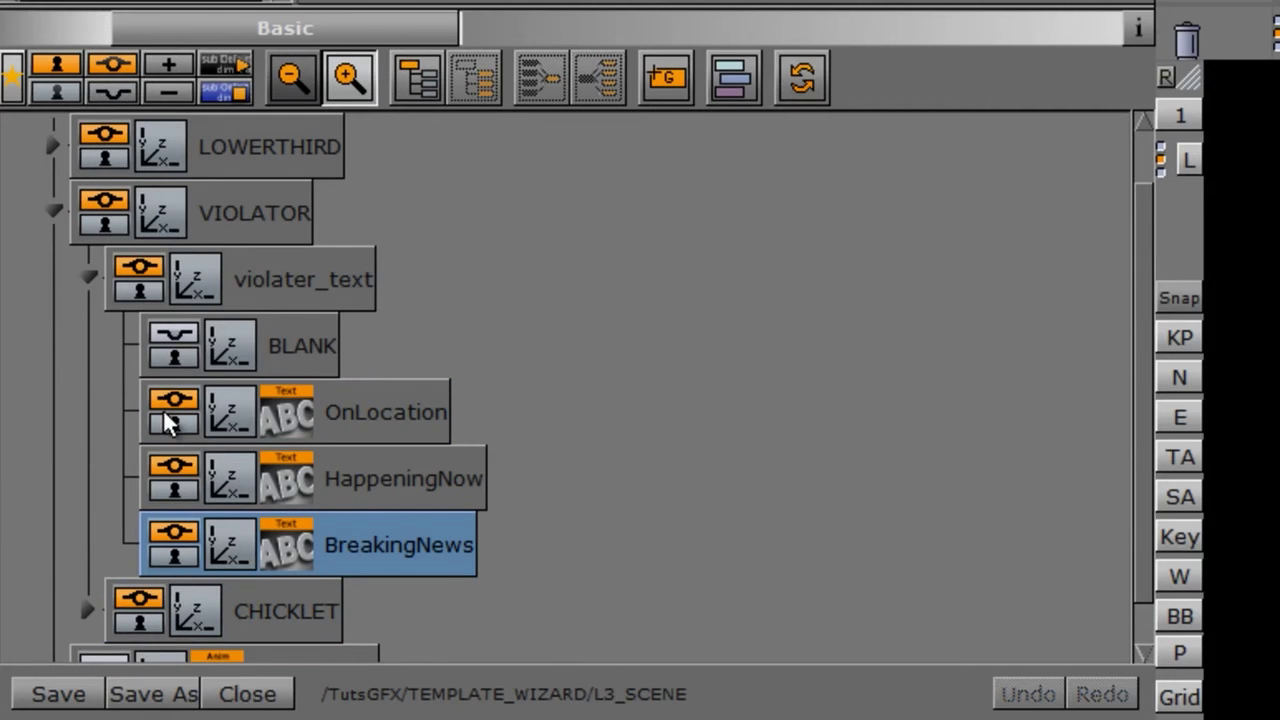
left_click(89, 273)
left_click(48, 276)
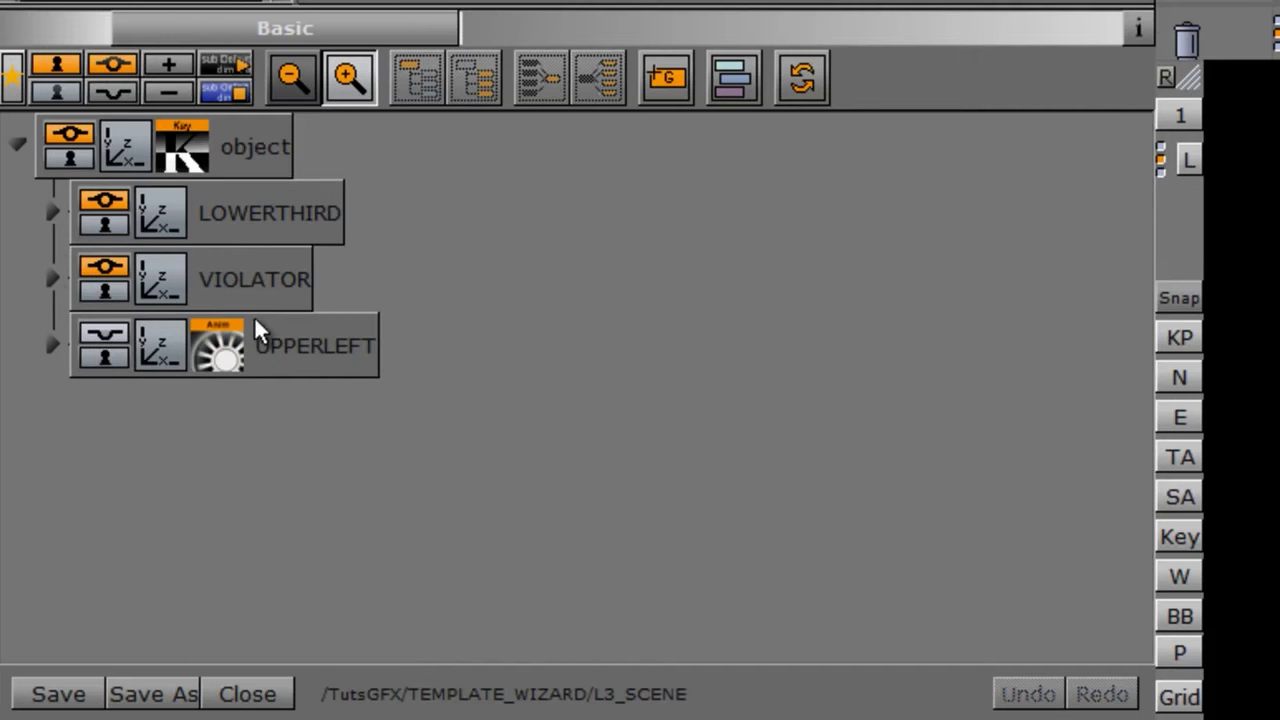
left_click(104, 270)
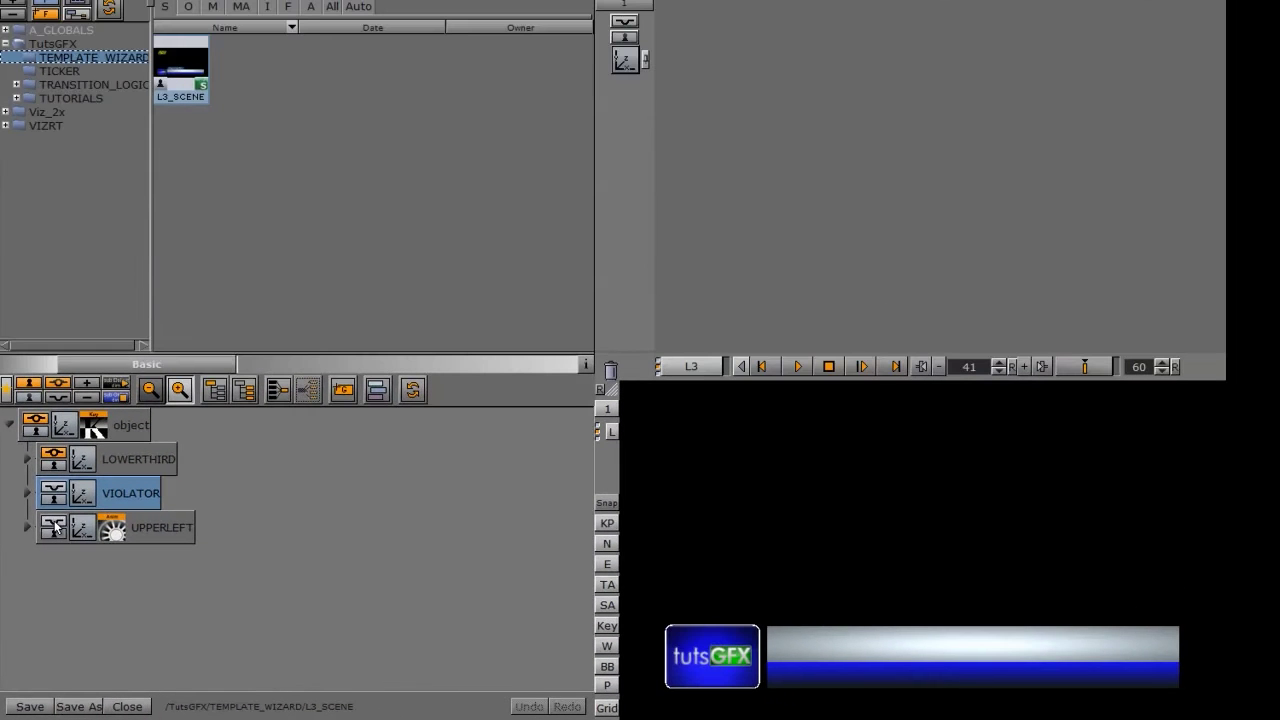
Show UPPERLEFT and preview its BREAKING NEWS, LIVE and ON LOCATION tags in turn.
left_click(54, 524)
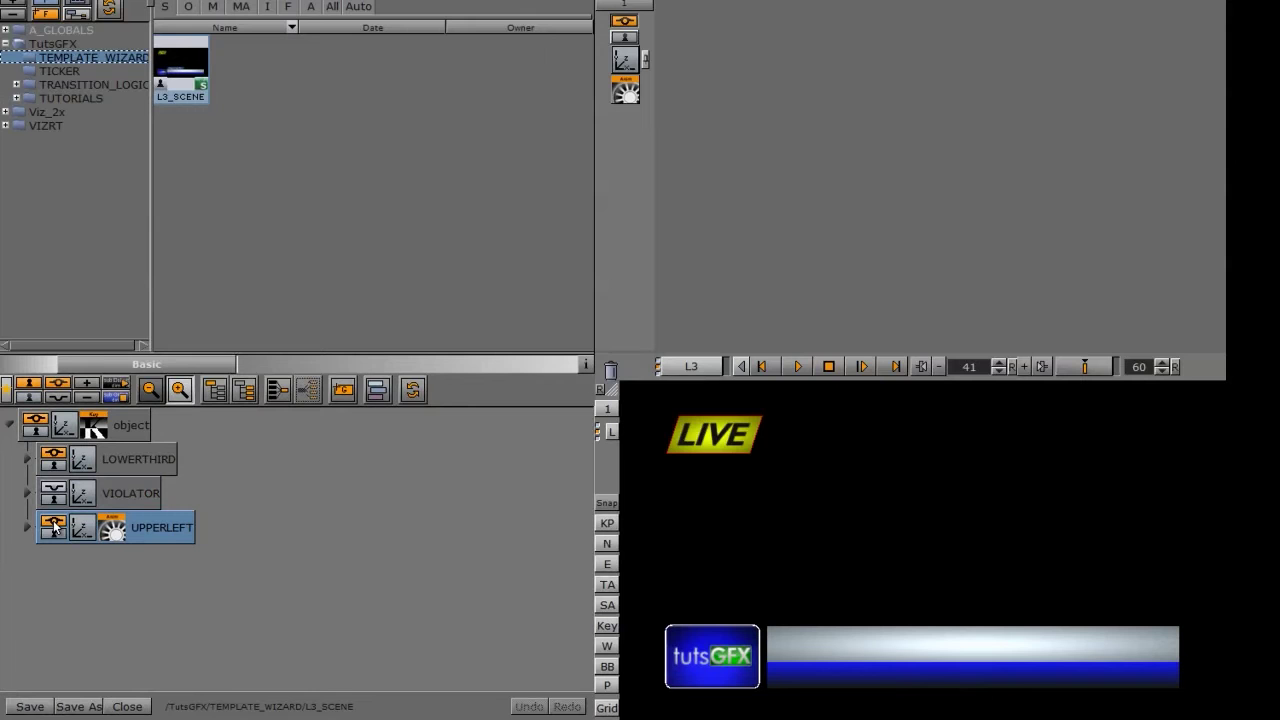
left_click(27, 528)
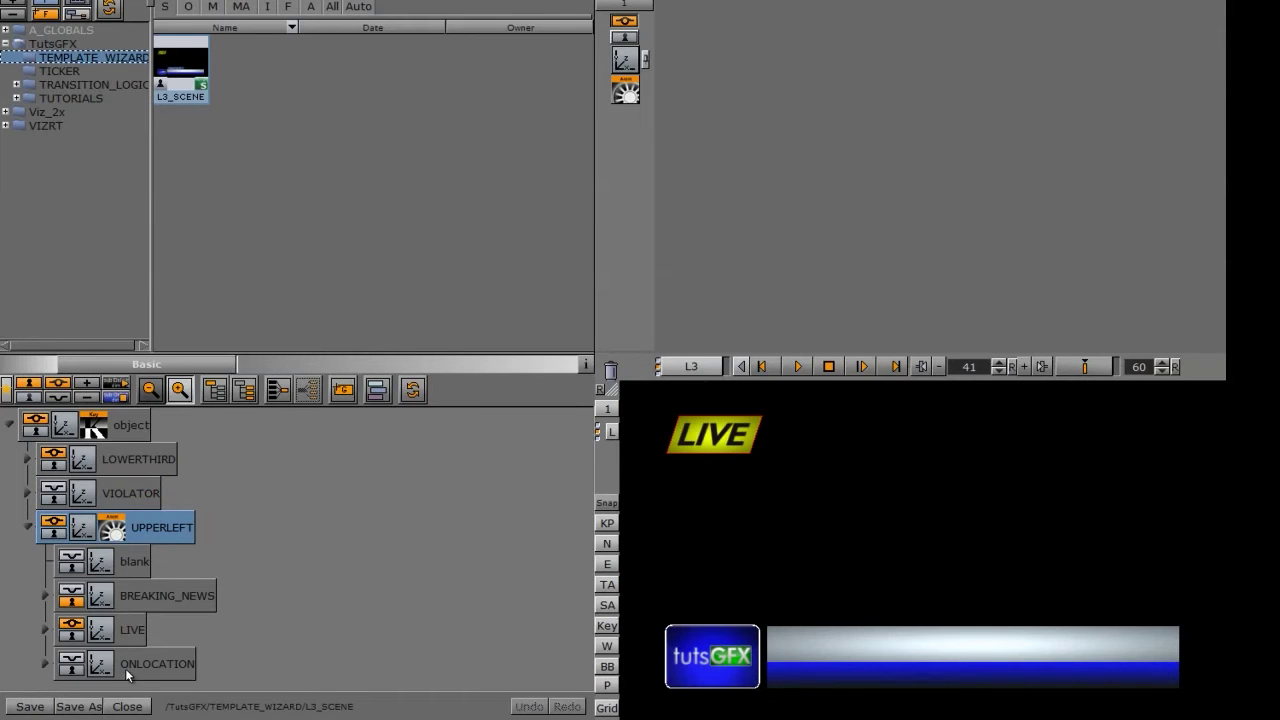
left_click(74, 594)
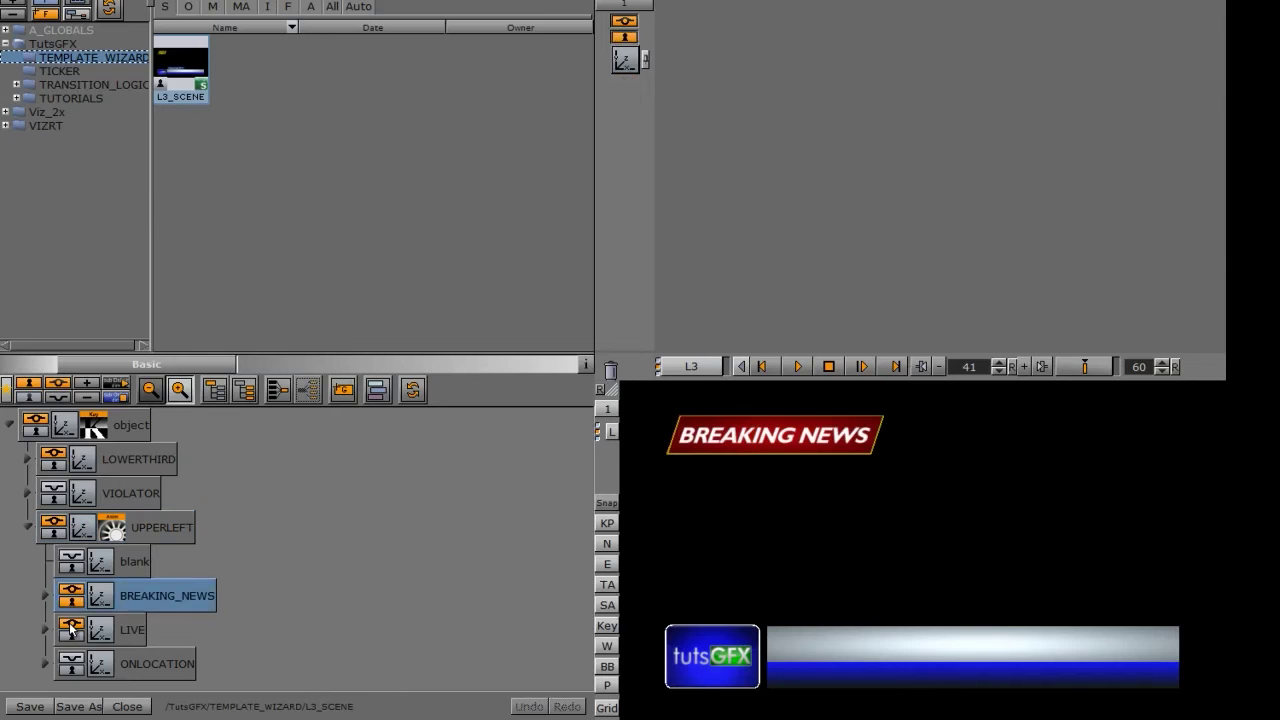
left_click(72, 625)
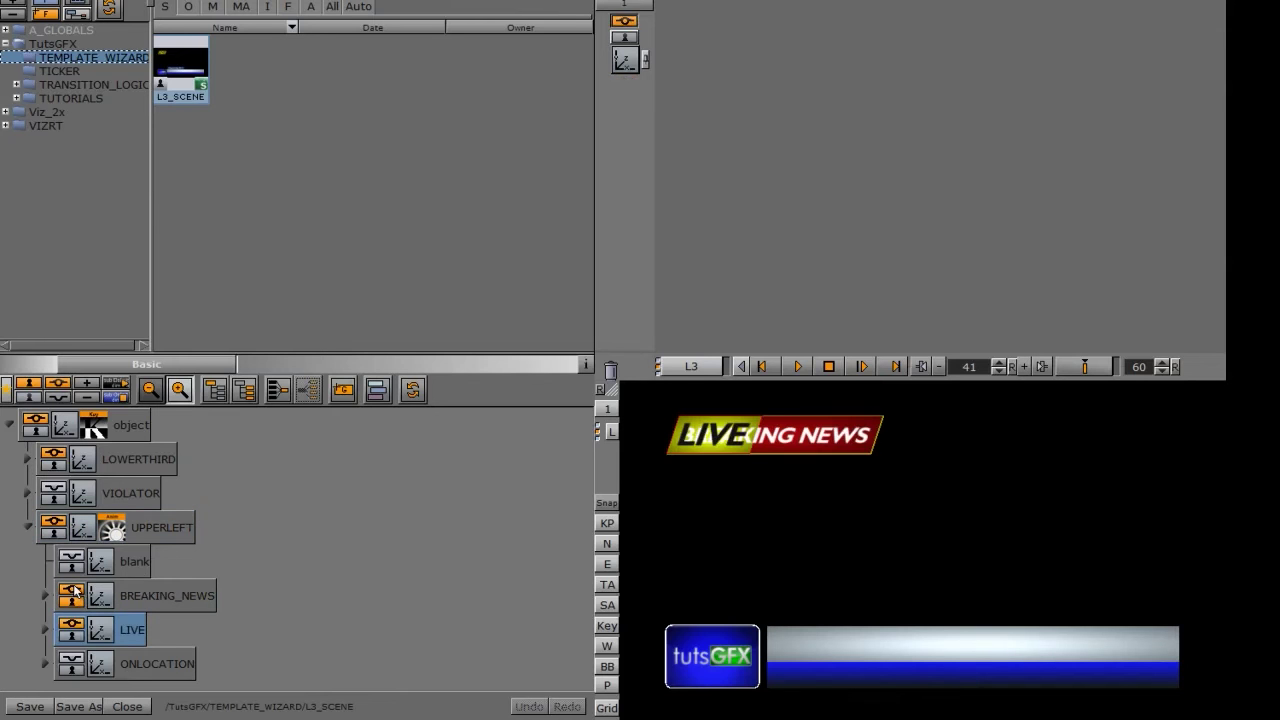
left_click(72, 662)
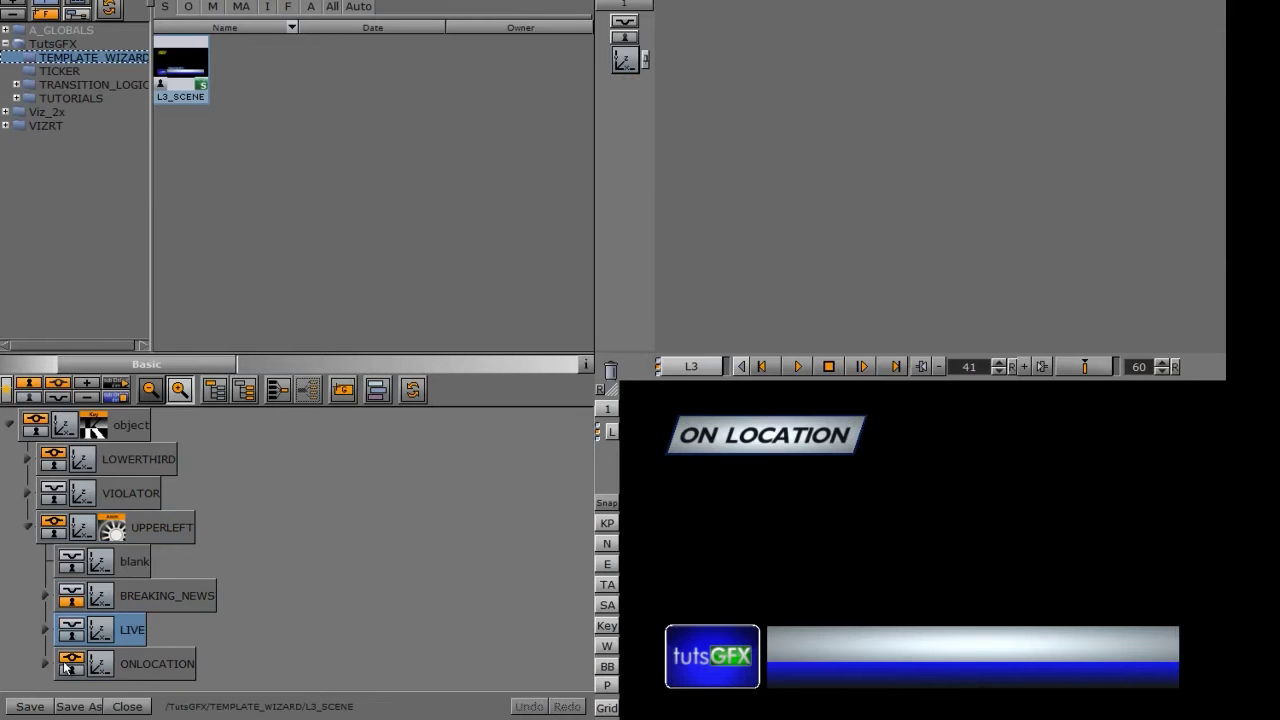
left_click(28, 528)
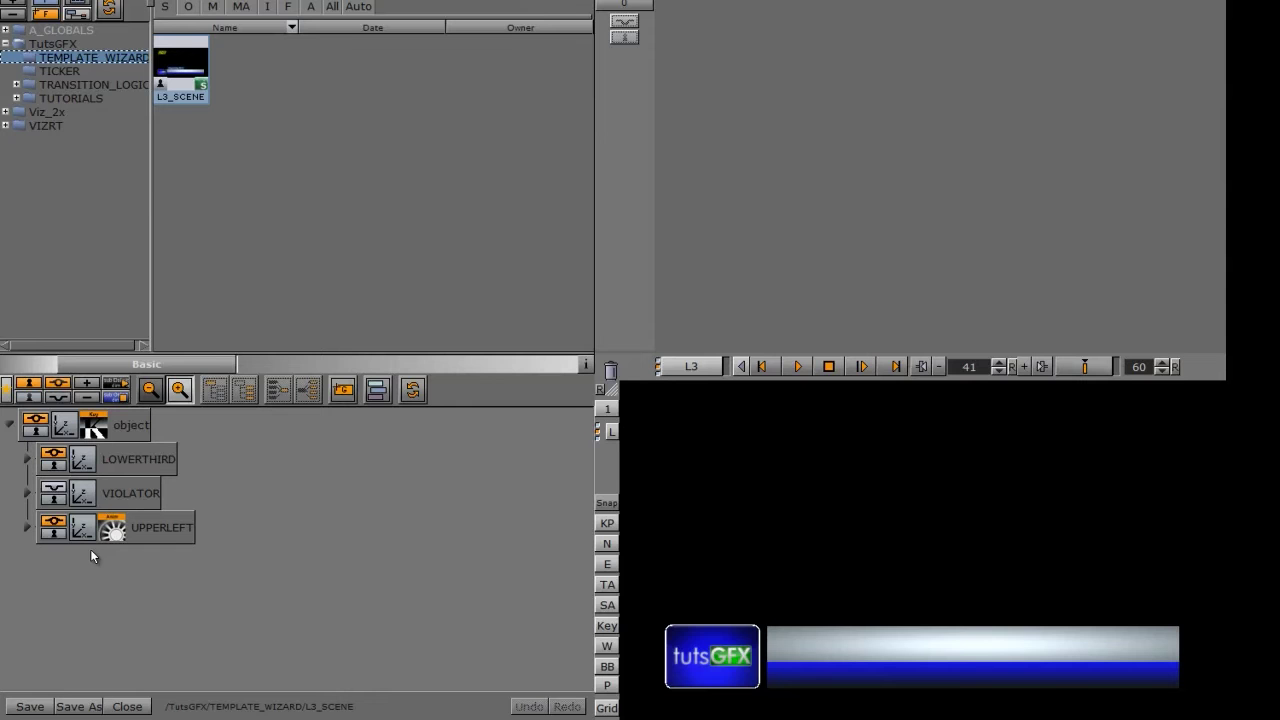
Show VIOLATOR and expand down to the violater_text group's text versions.
left_click(53, 487)
left_click(27, 493)
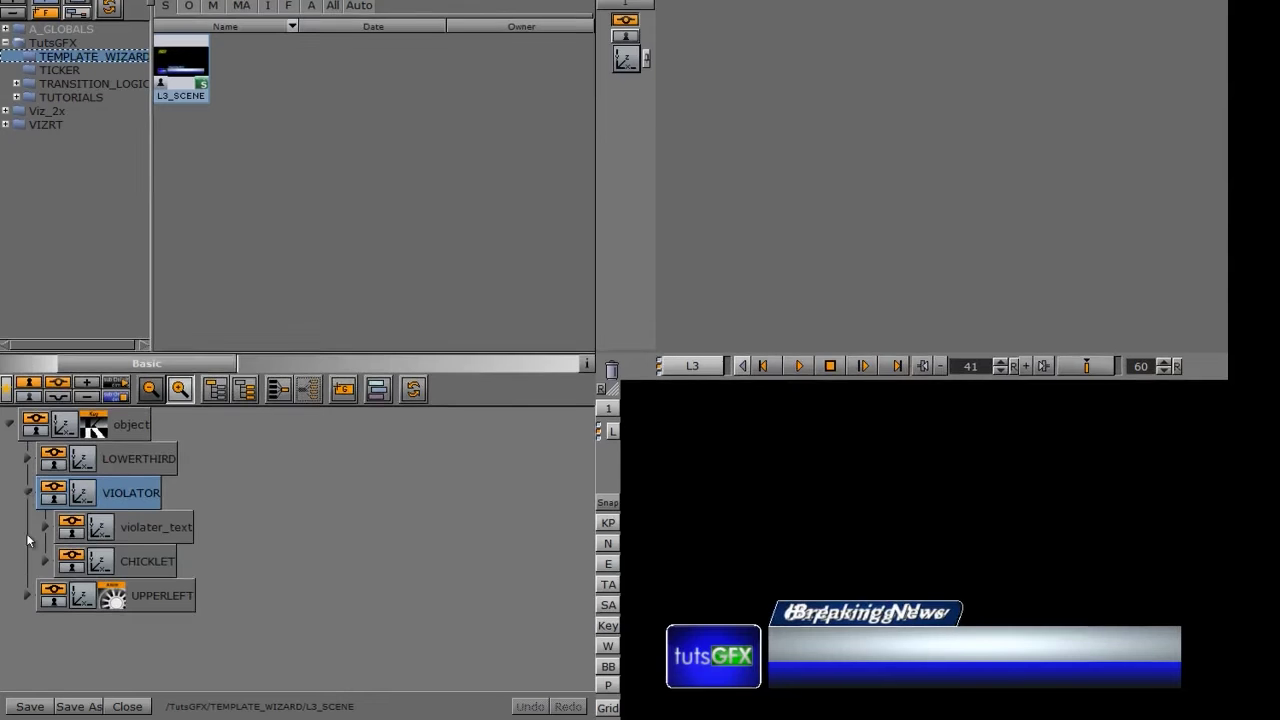
left_click(138, 531)
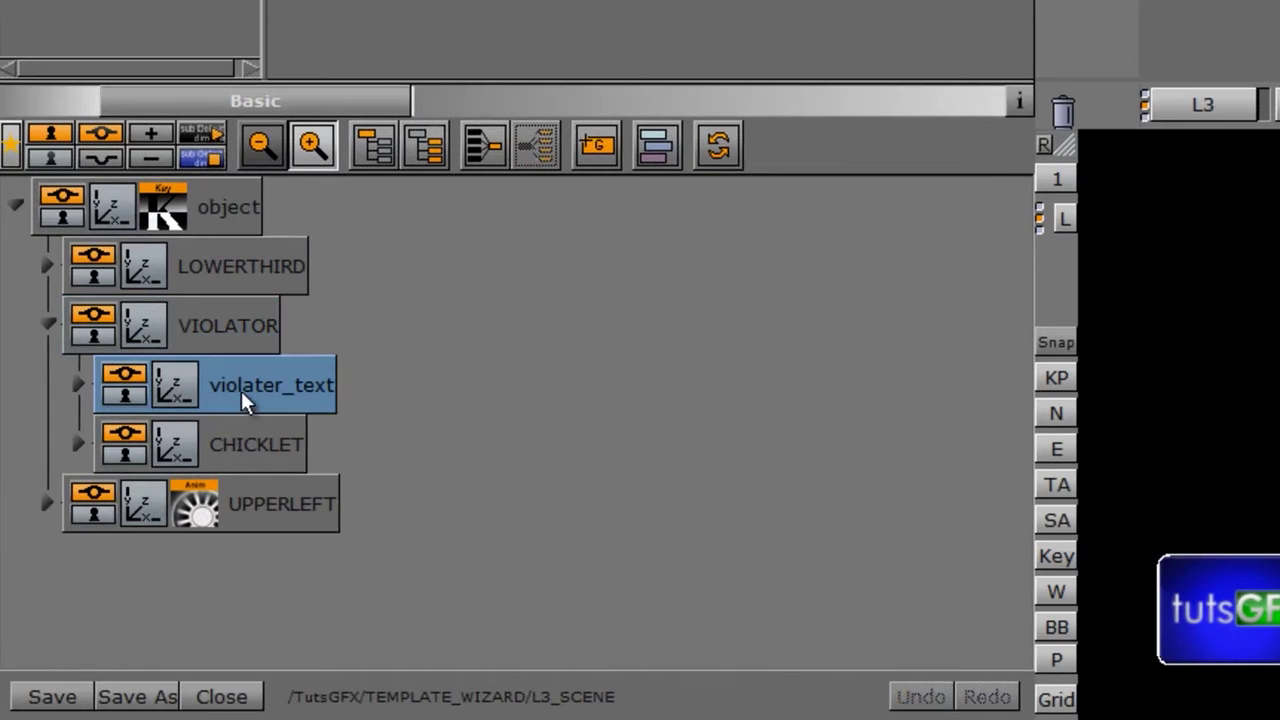
left_click(72, 385)
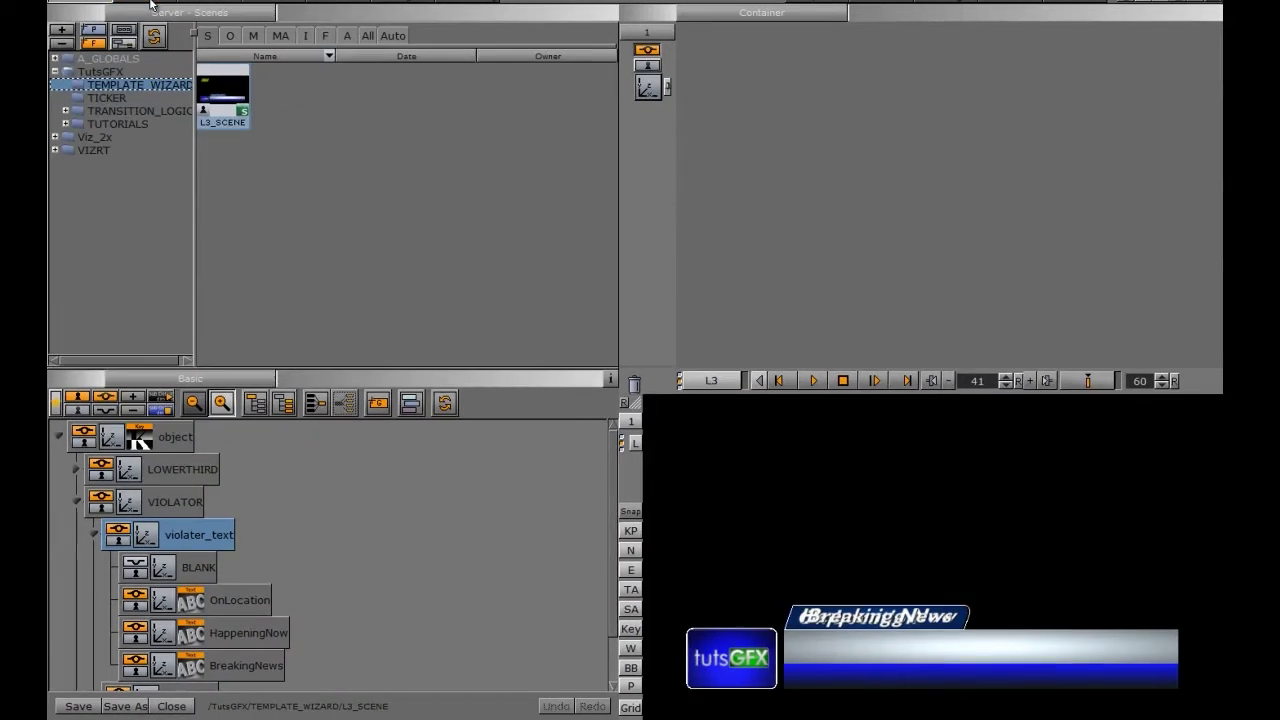
Attach the Omo plugin from Built Ins > Tools to violater_text and preview its versions.
left_click(143, 3)
scroll(180, 252, "down", 2)
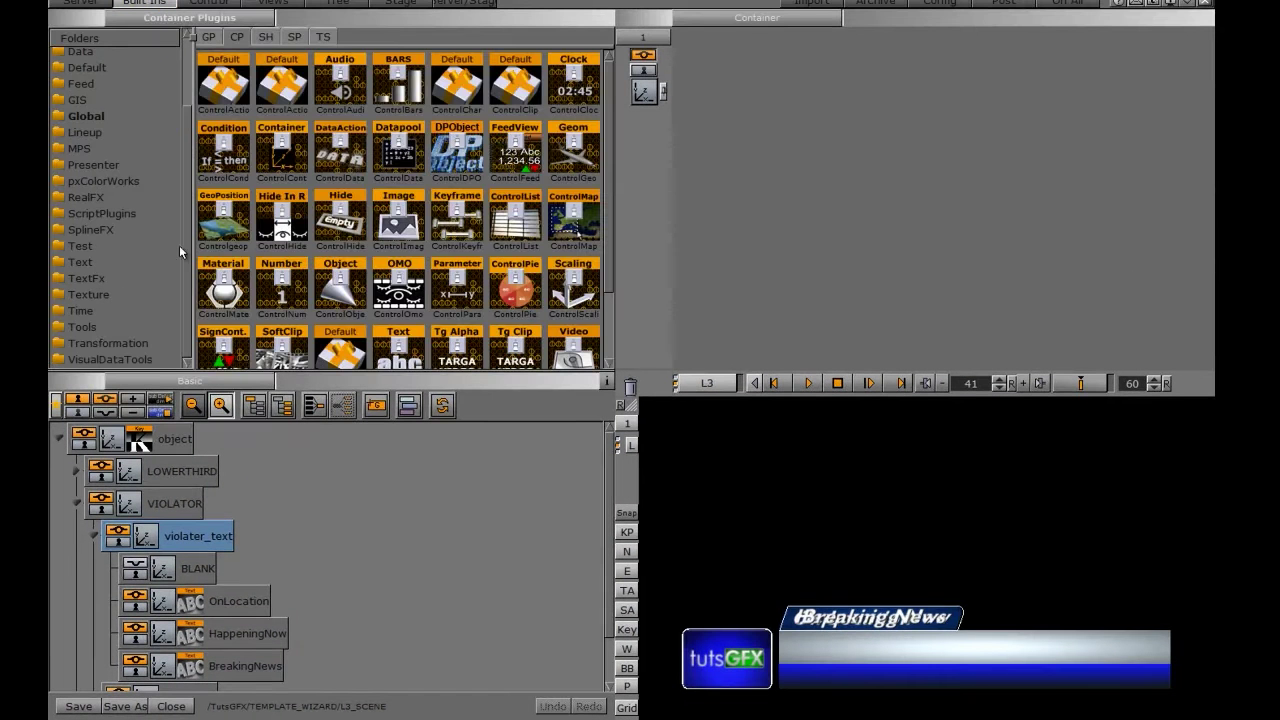
left_click(95, 330)
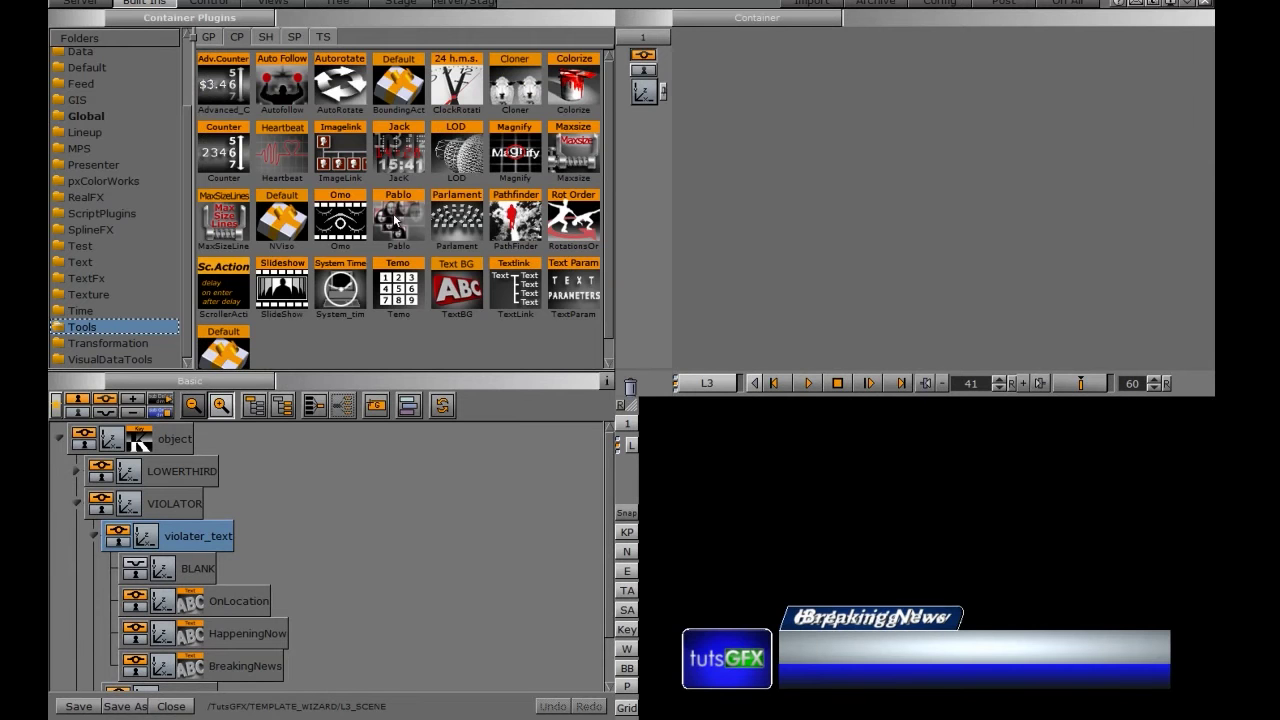
left_click_drag(338, 222, 210, 541)
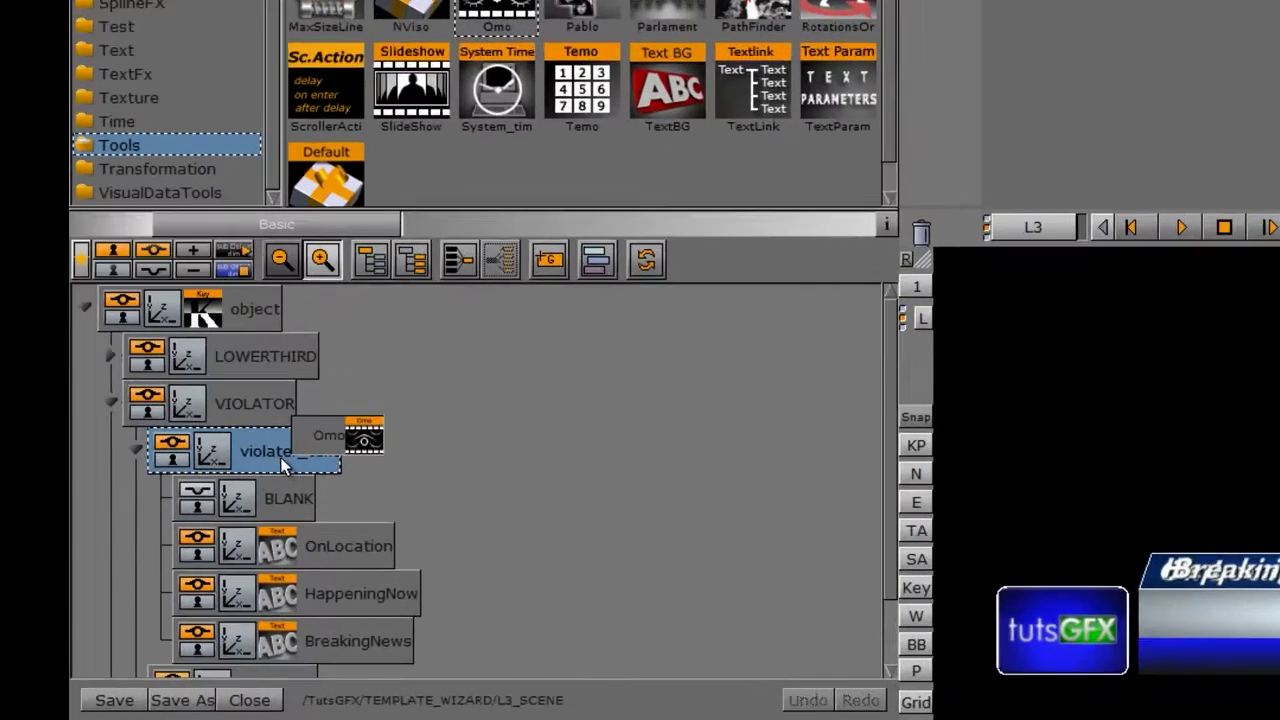
left_click_drag(280, 457, 282, 457)
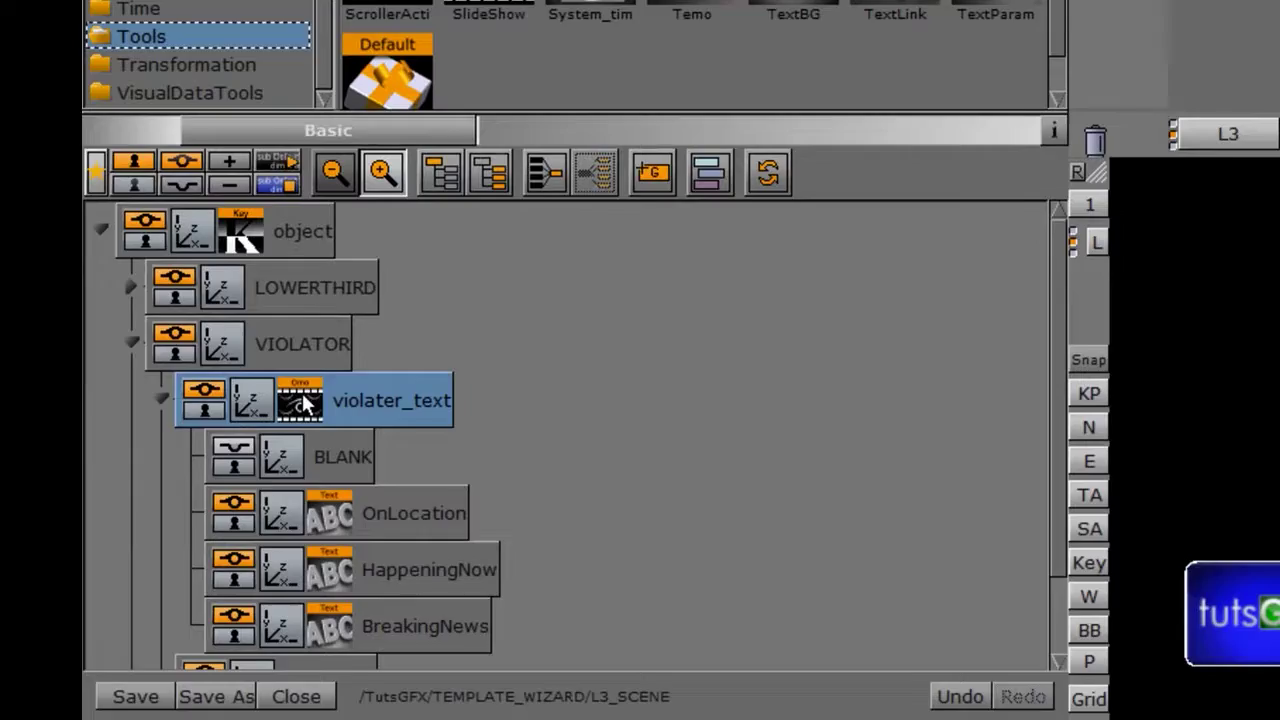
left_click(302, 396)
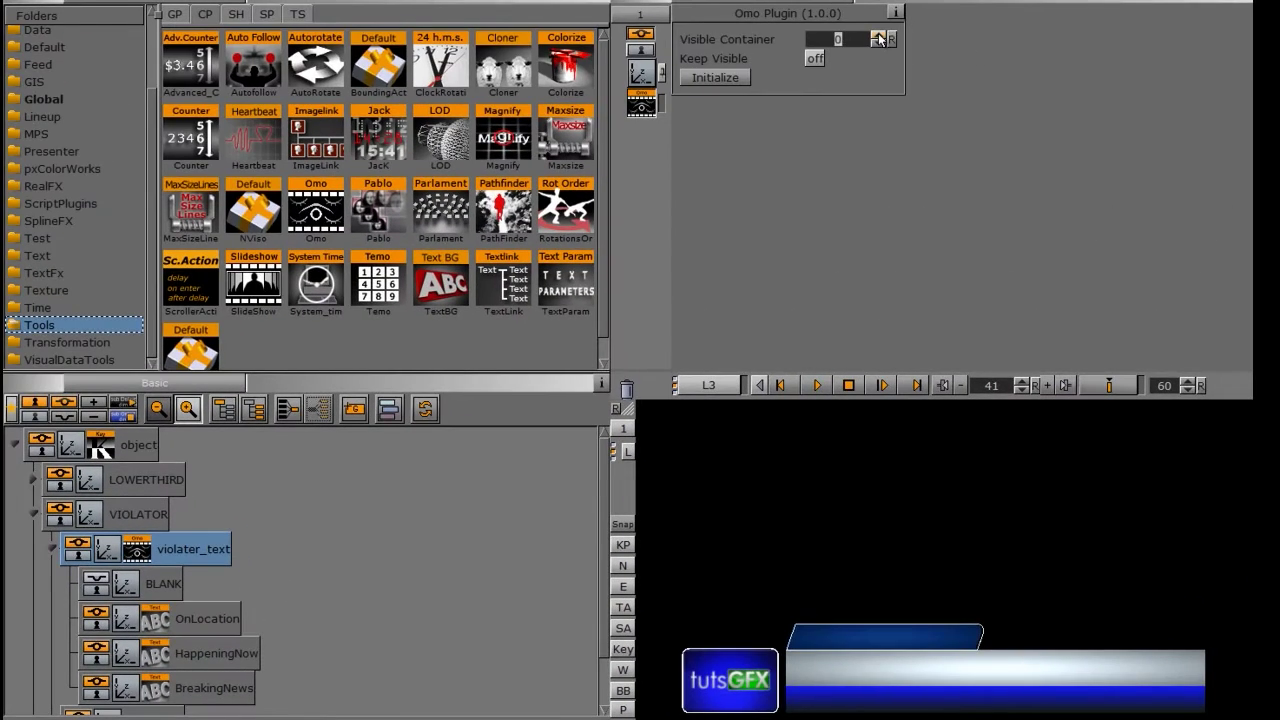
left_click(879, 39)
left_click(879, 39)
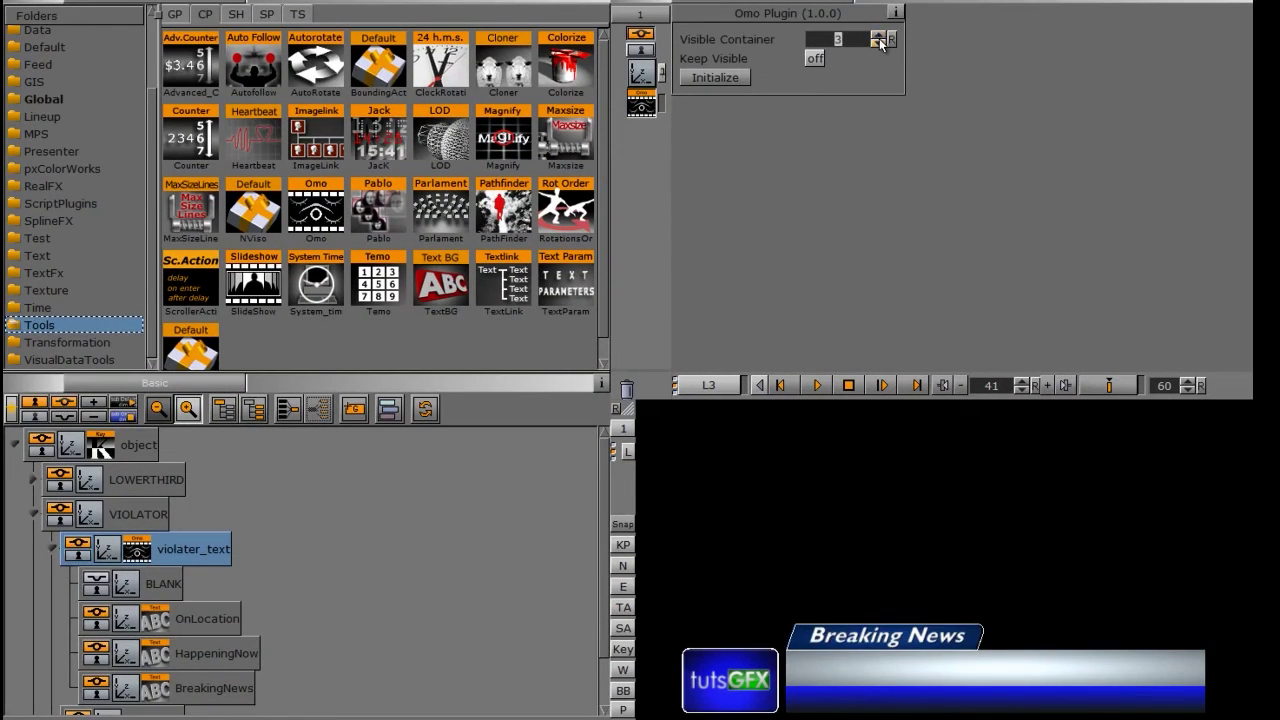
left_click(879, 43)
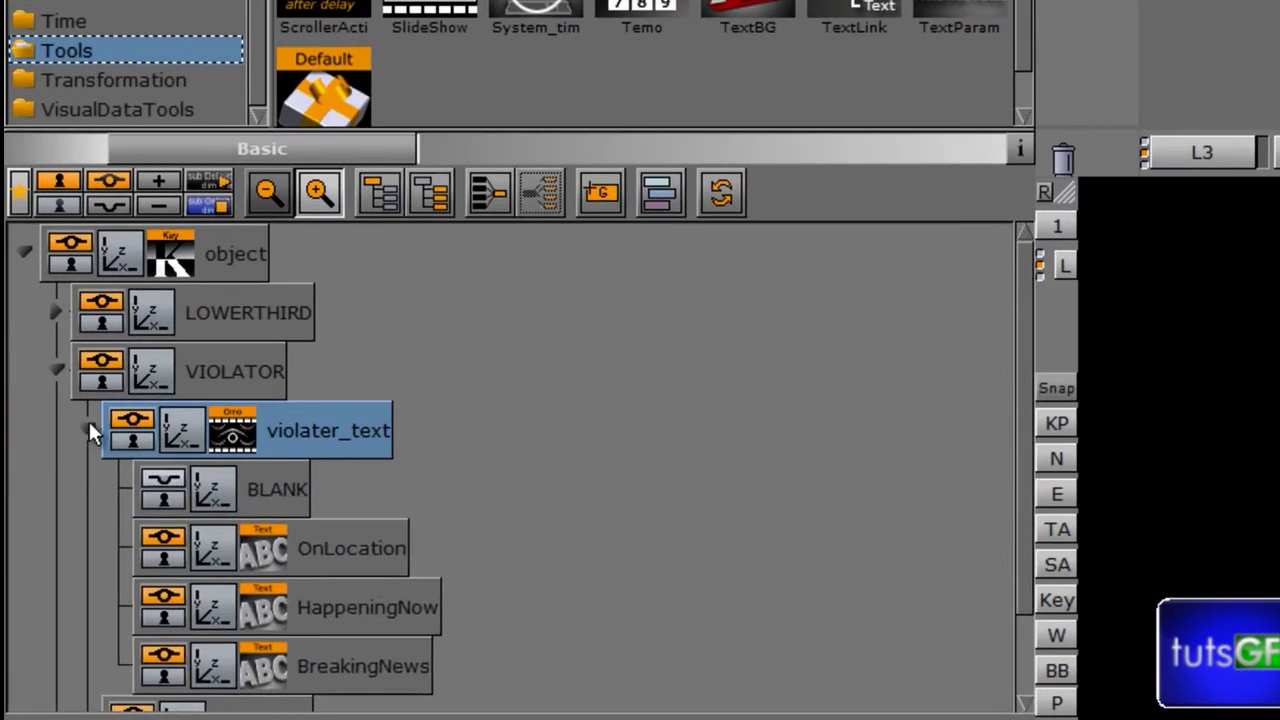
Attach Omo to UPPERLEFT, step through LIVE and ON LOCATION, then reset to blank.
left_click(87, 430)
left_click(56, 368)
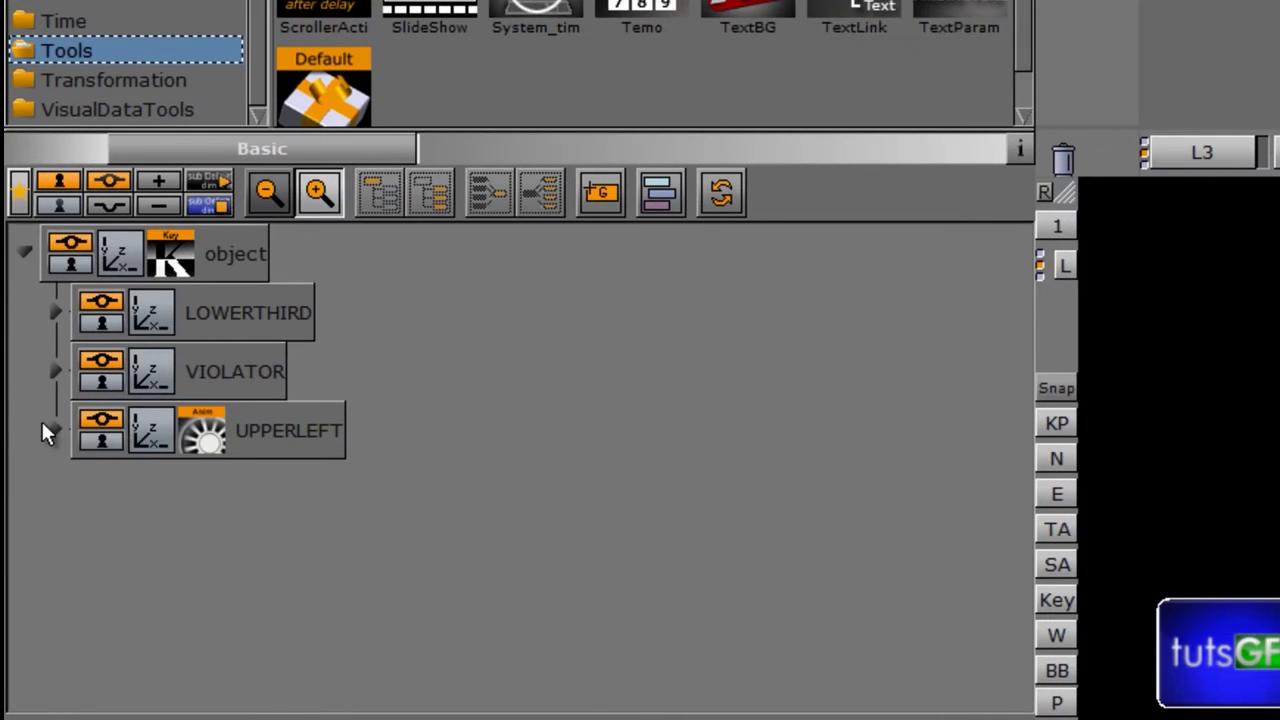
left_click(45, 428)
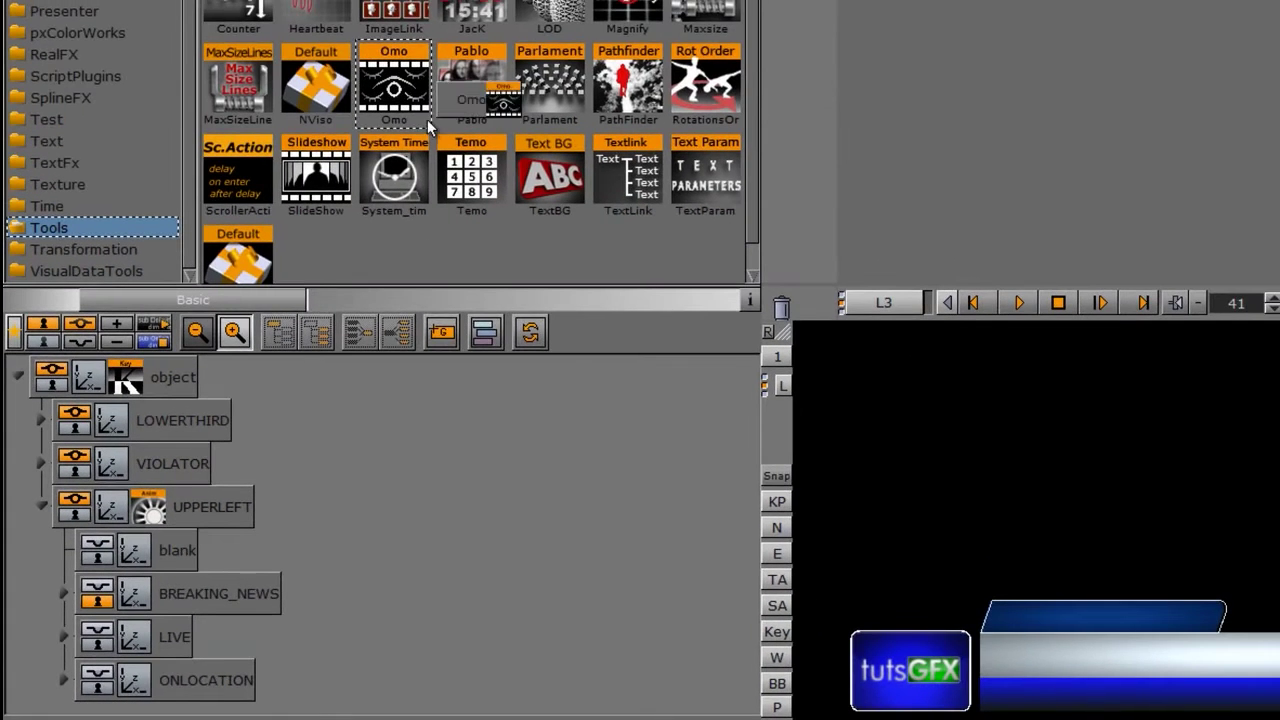
mouse_move(427, 119)
left_mouse_down()
mouse_move(185, 517)
mouse_move(217, 514)
left_mouse_up()
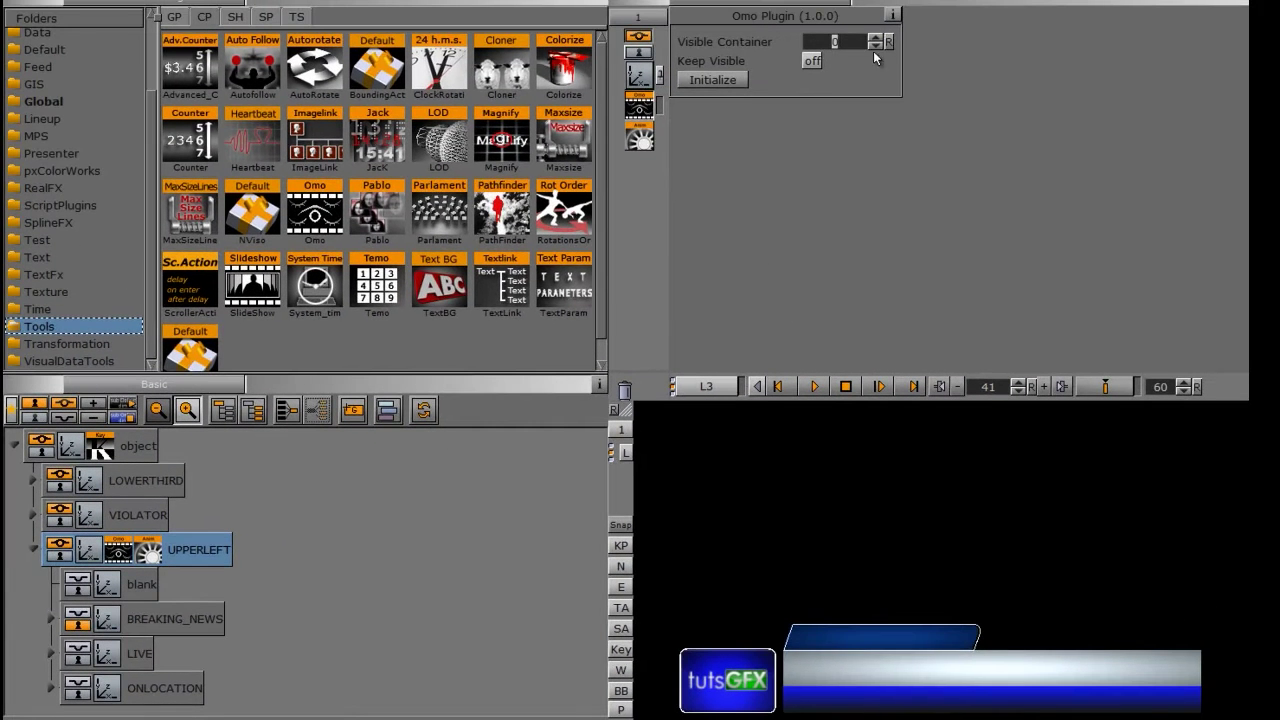
left_click(876, 39)
left_click(876, 39)
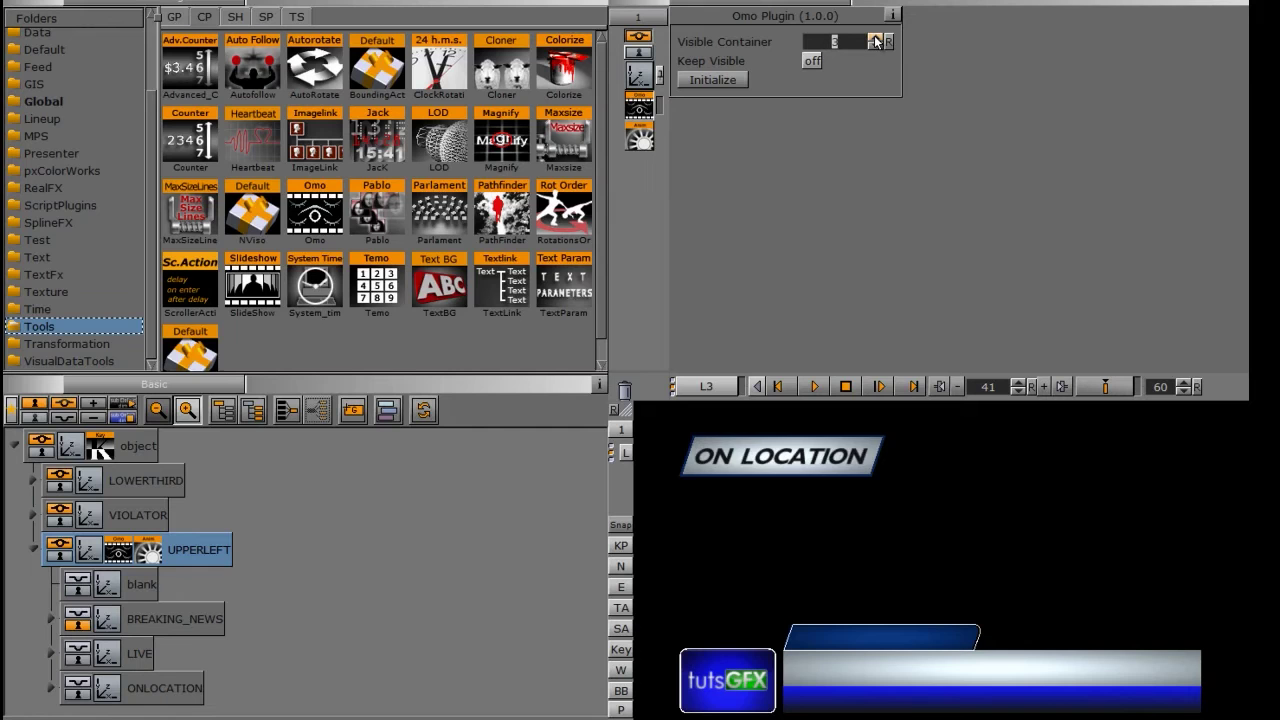
left_click(876, 46)
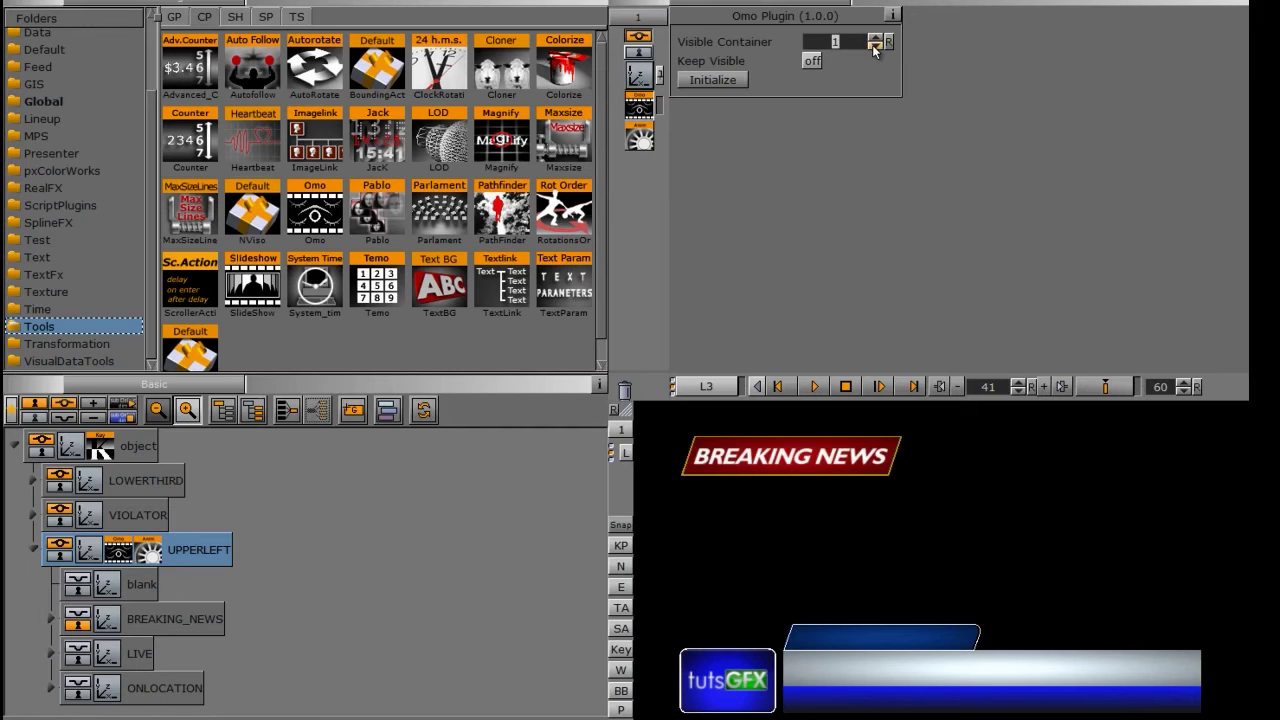
left_click(876, 46)
Collapse UPPERLEFT, expand LOWERTHIRD, and list the Control plugins.
left_click(33, 549)
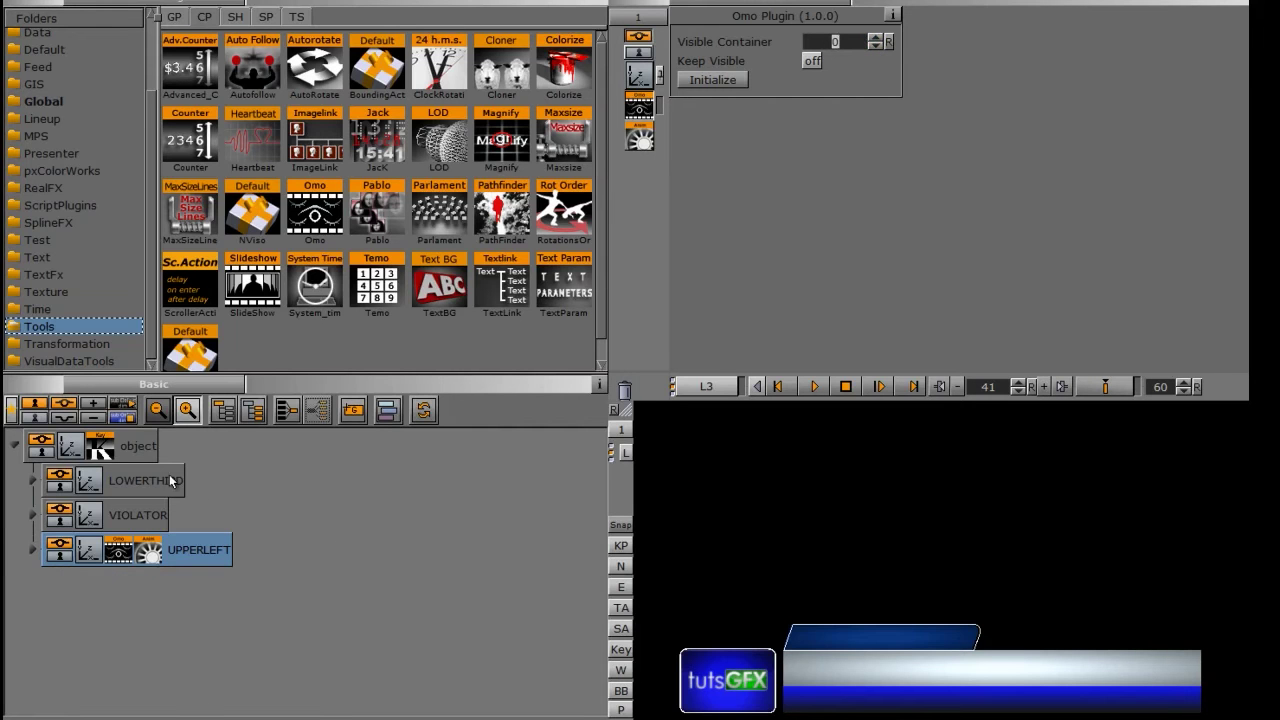
left_click(33, 480)
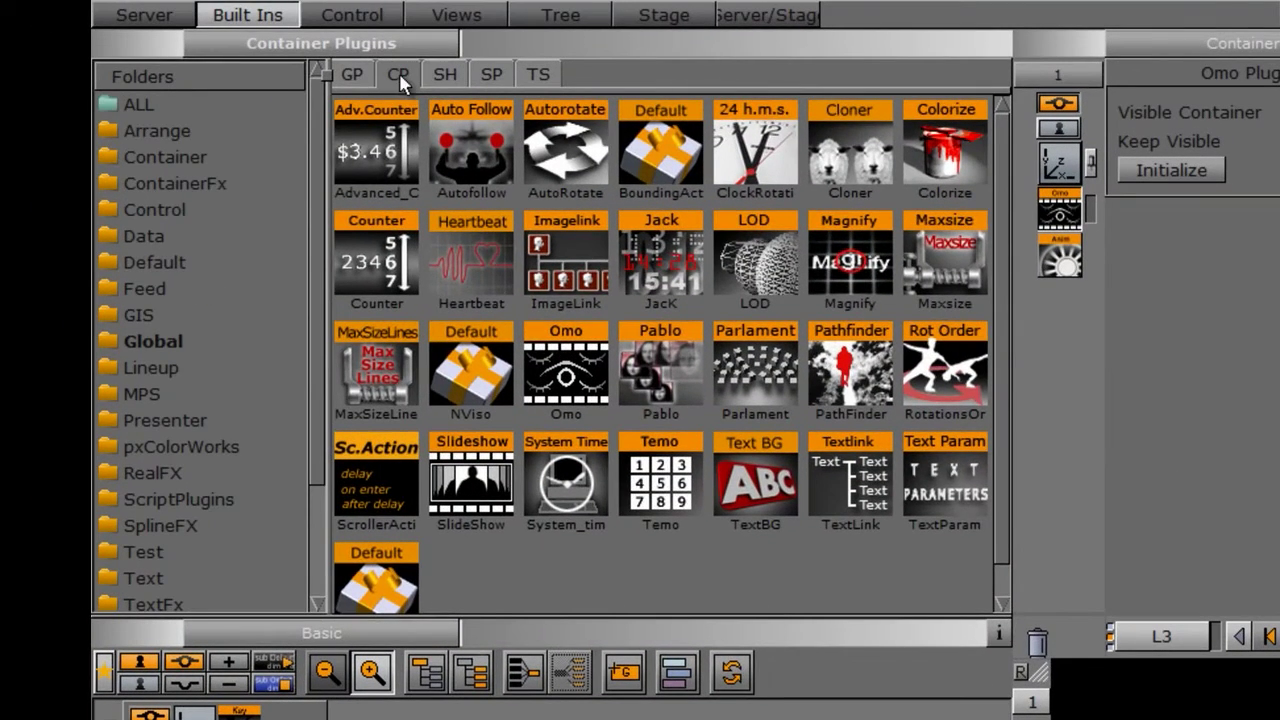
left_click(168, 210)
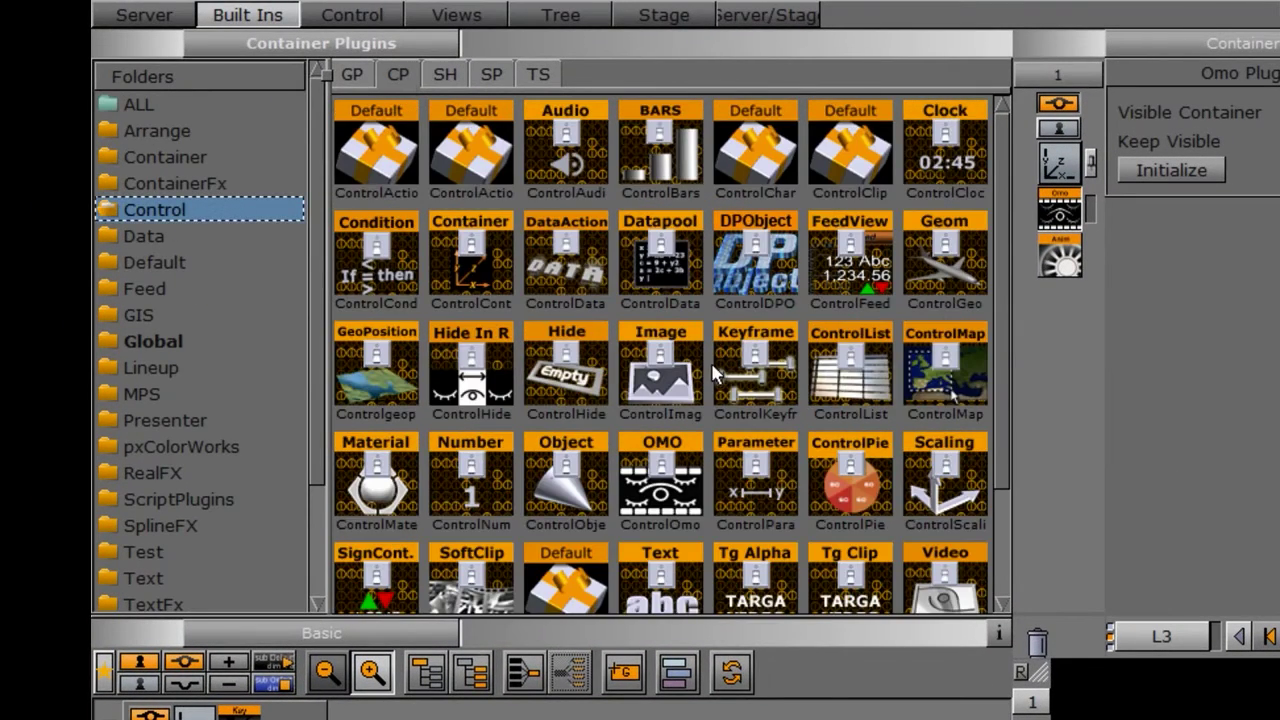
Add a ControlText plugin to the Name text container with field identifier 1.
scroll(1000, 348, "down", 1)
scroll(1000, 348, "down", 2)
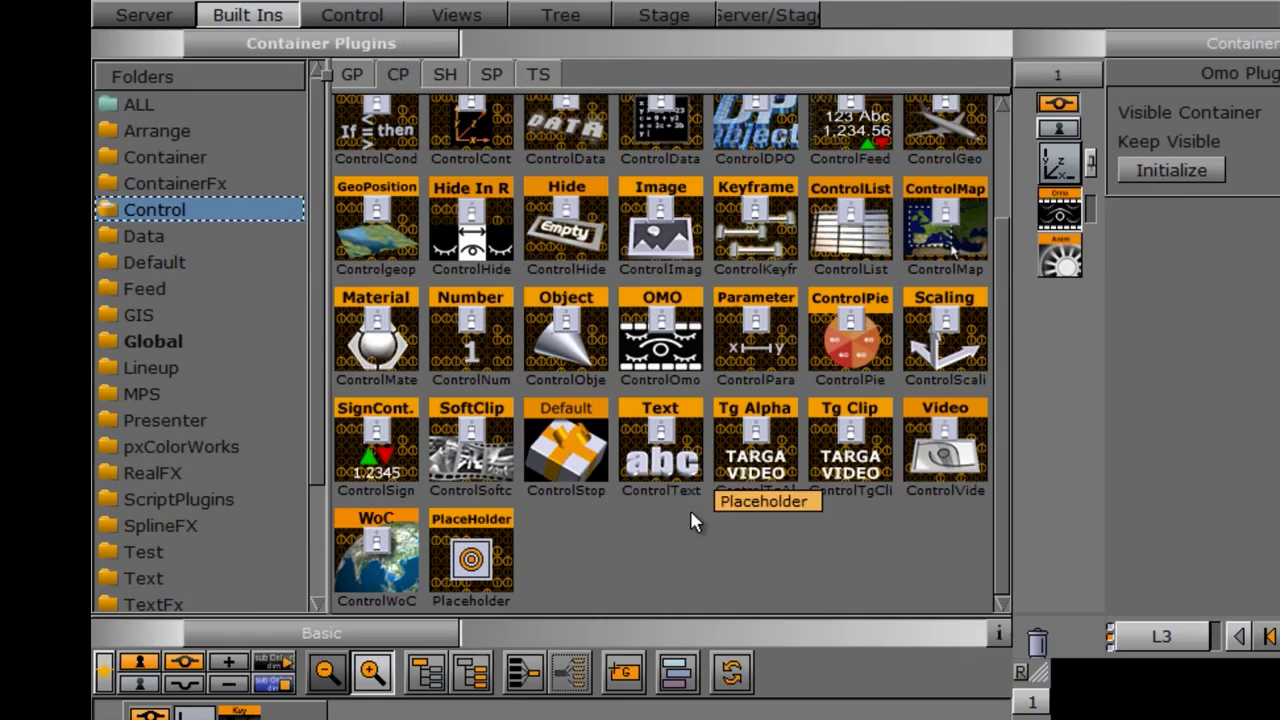
left_click_drag(660, 455, 268, 618)
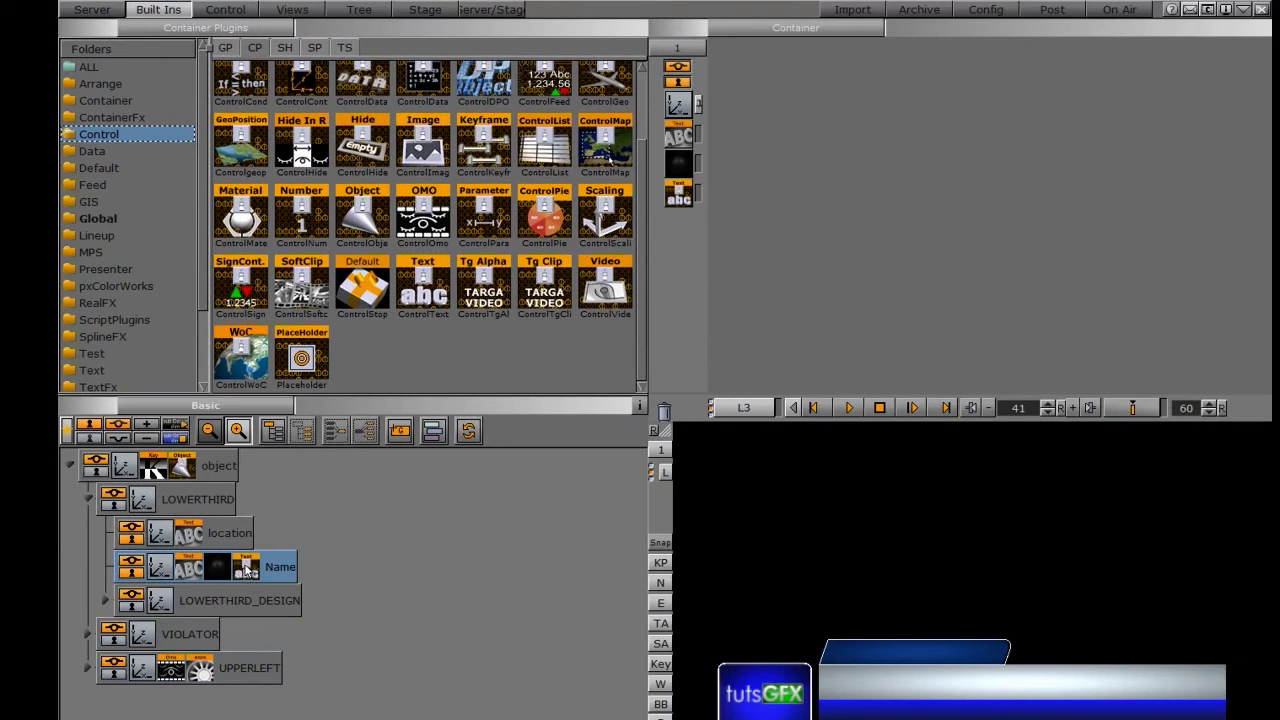
left_click(245, 568)
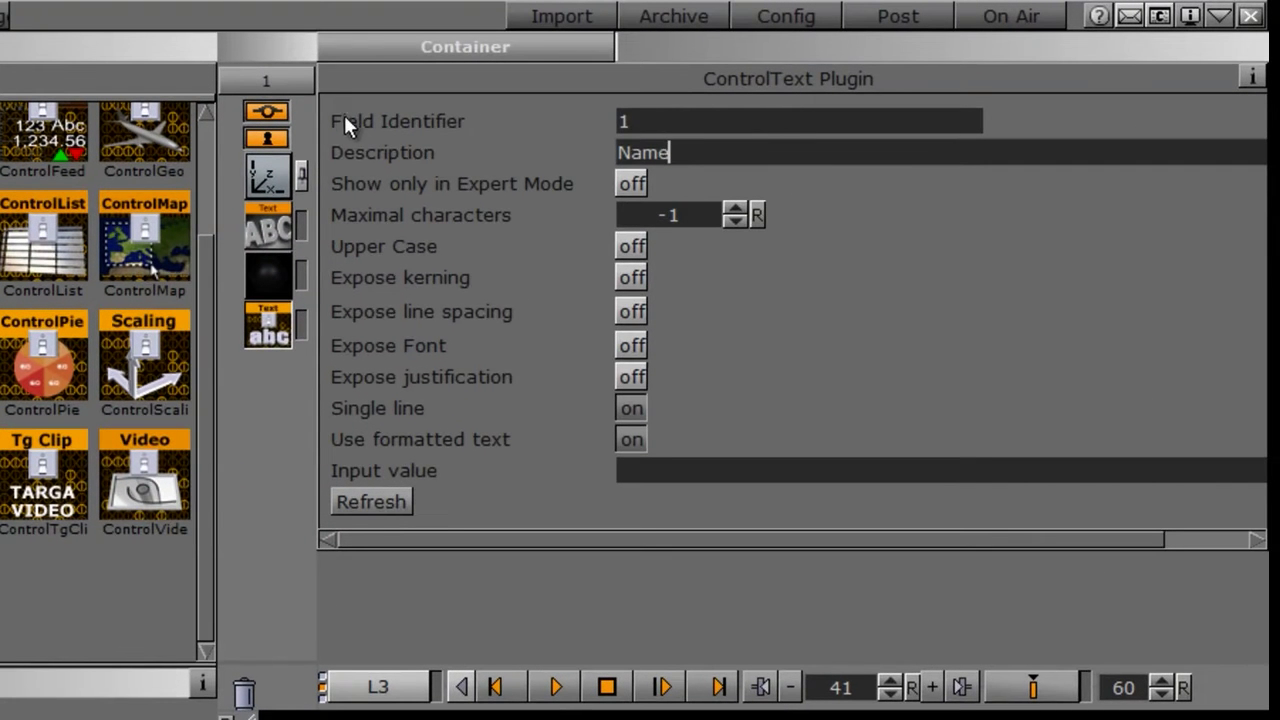
left_click(637, 120)
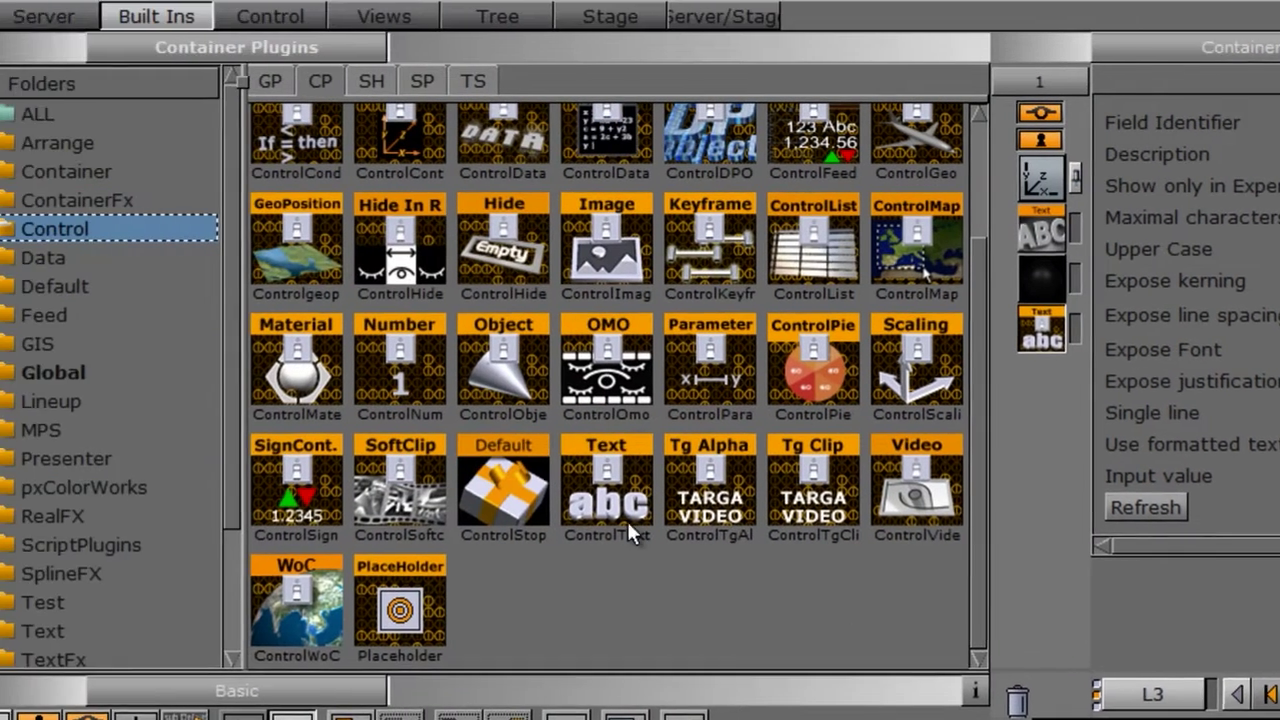
Add a ControlText plugin to the location container with field identifier 2.
mouse_move(627, 521)
left_mouse_down()
mouse_move(481, 508)
mouse_move(358, 406)
left_mouse_up()
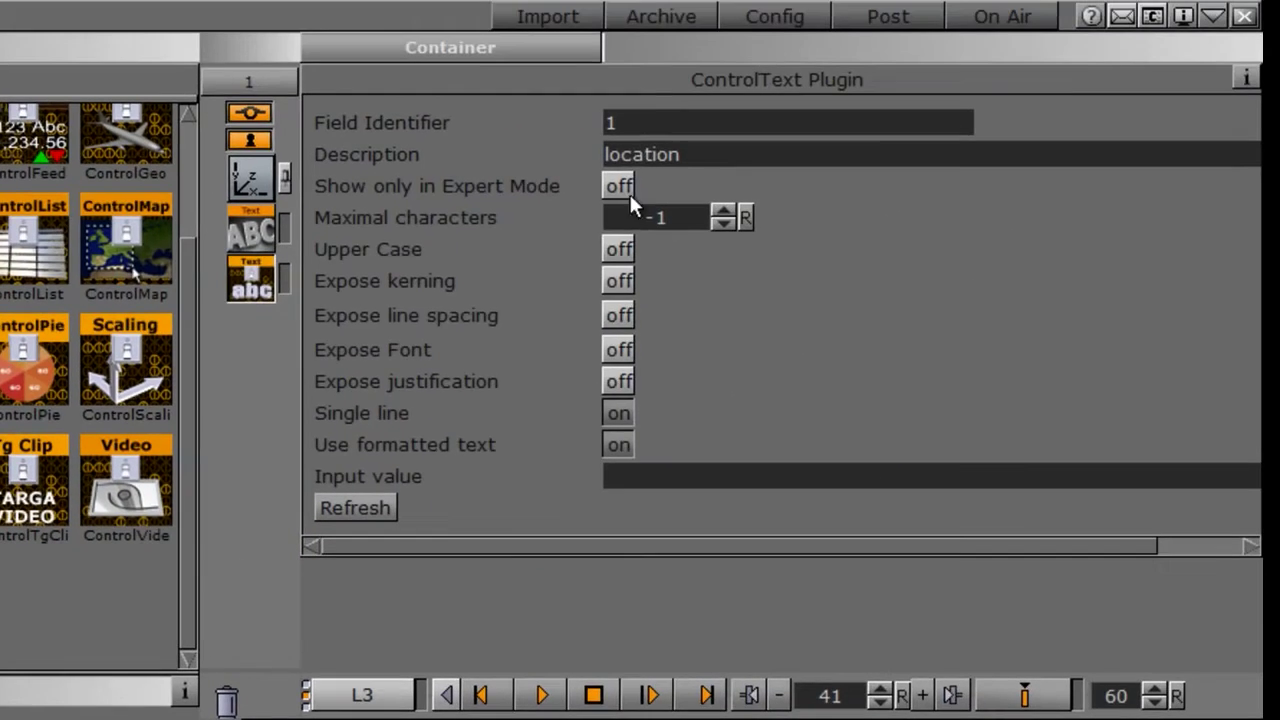
double_click(646, 130)
type("2")
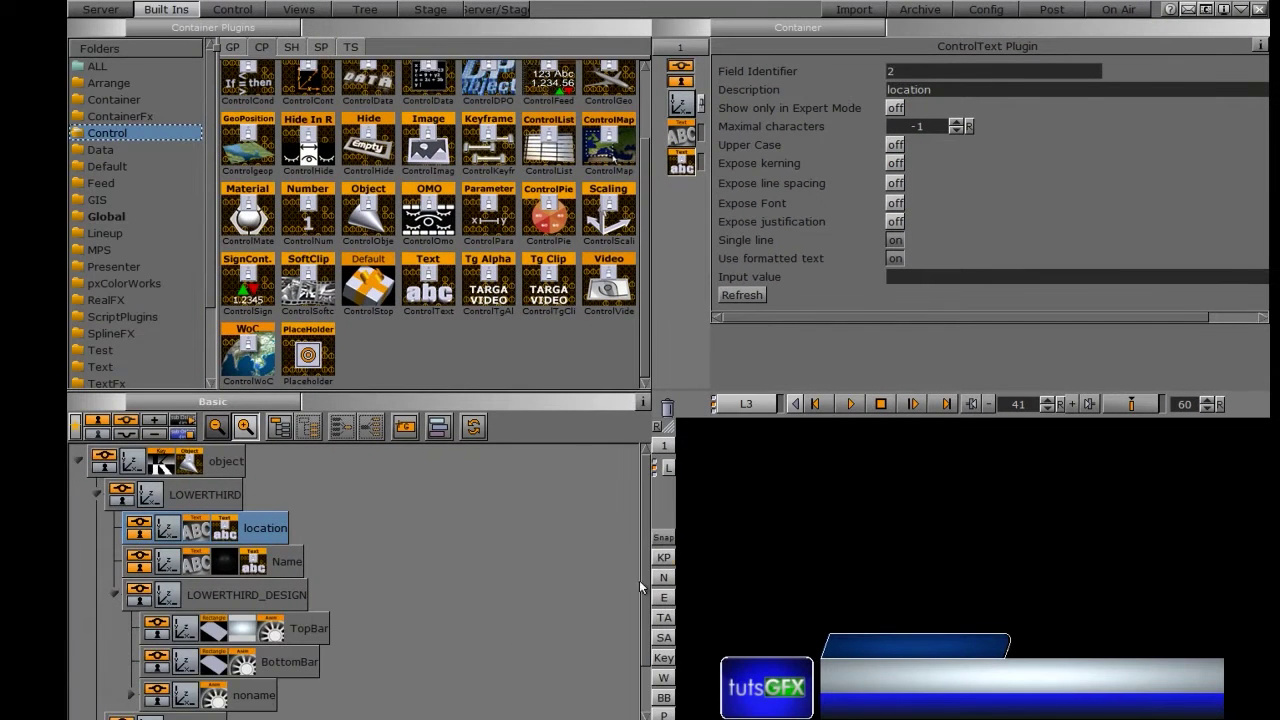
Attach a Control Image plugin to the Noggi logo and set its field identifier to 3.
scroll(643, 502, "down", 2)
left_click(130, 640)
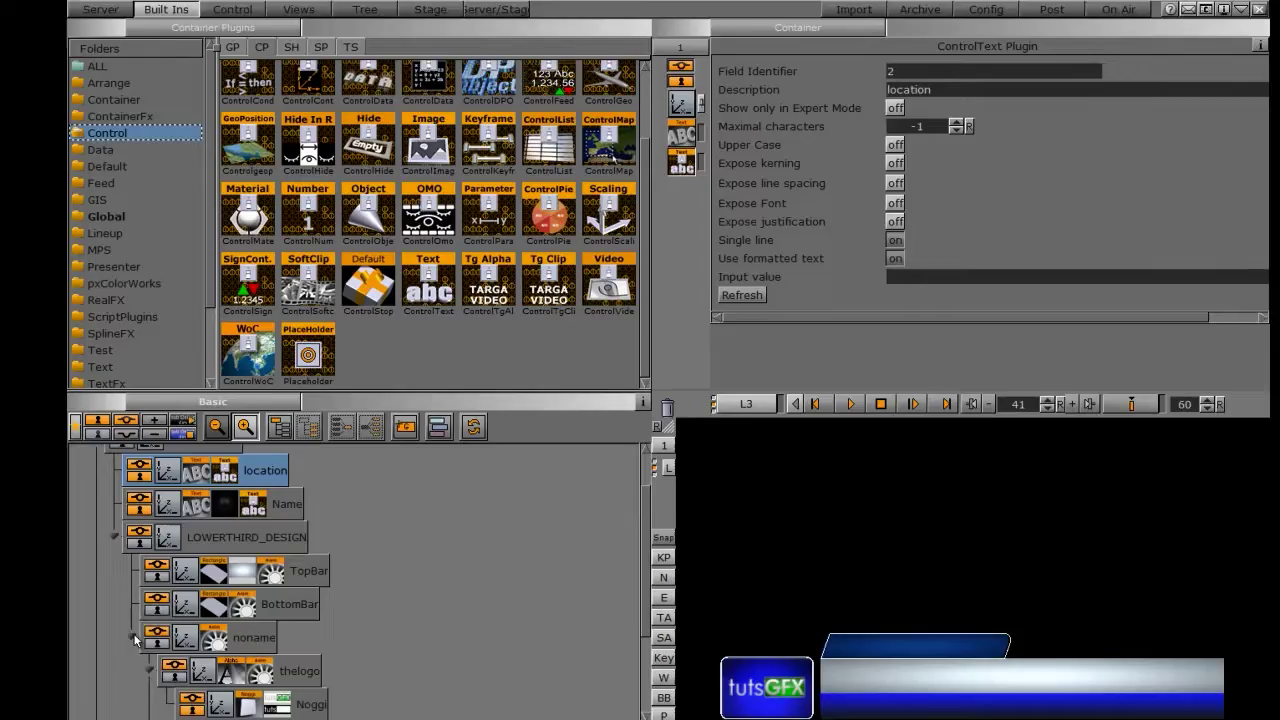
left_click_drag(1125, 380, 1121, 452)
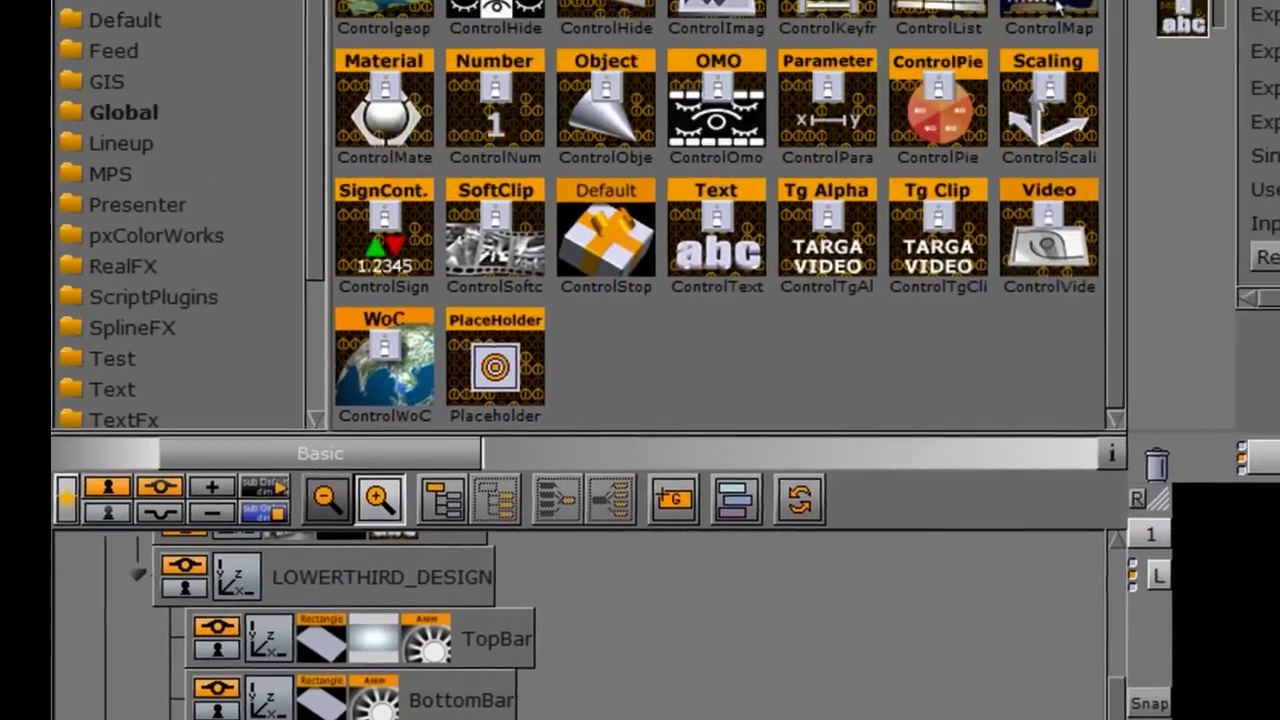
mouse_move(712, 225)
left_mouse_down()
mouse_move(735, 375)
mouse_move(503, 512)
left_mouse_up()
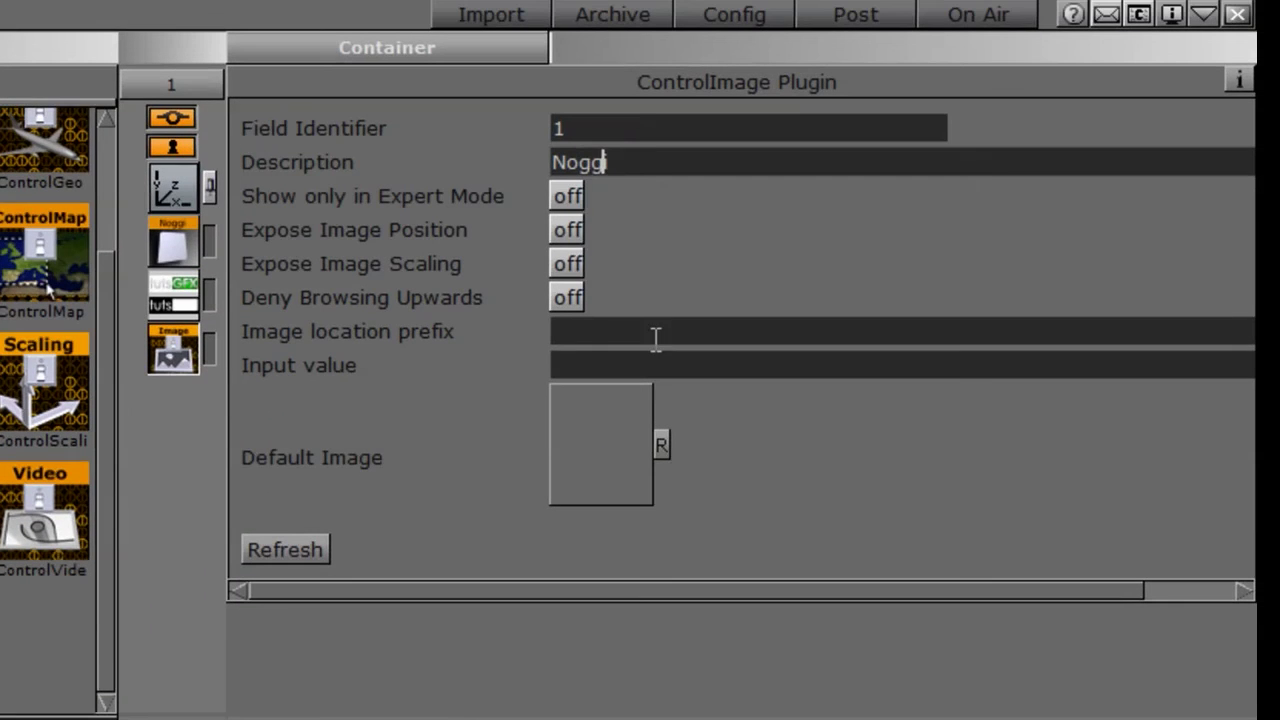
left_click(638, 128)
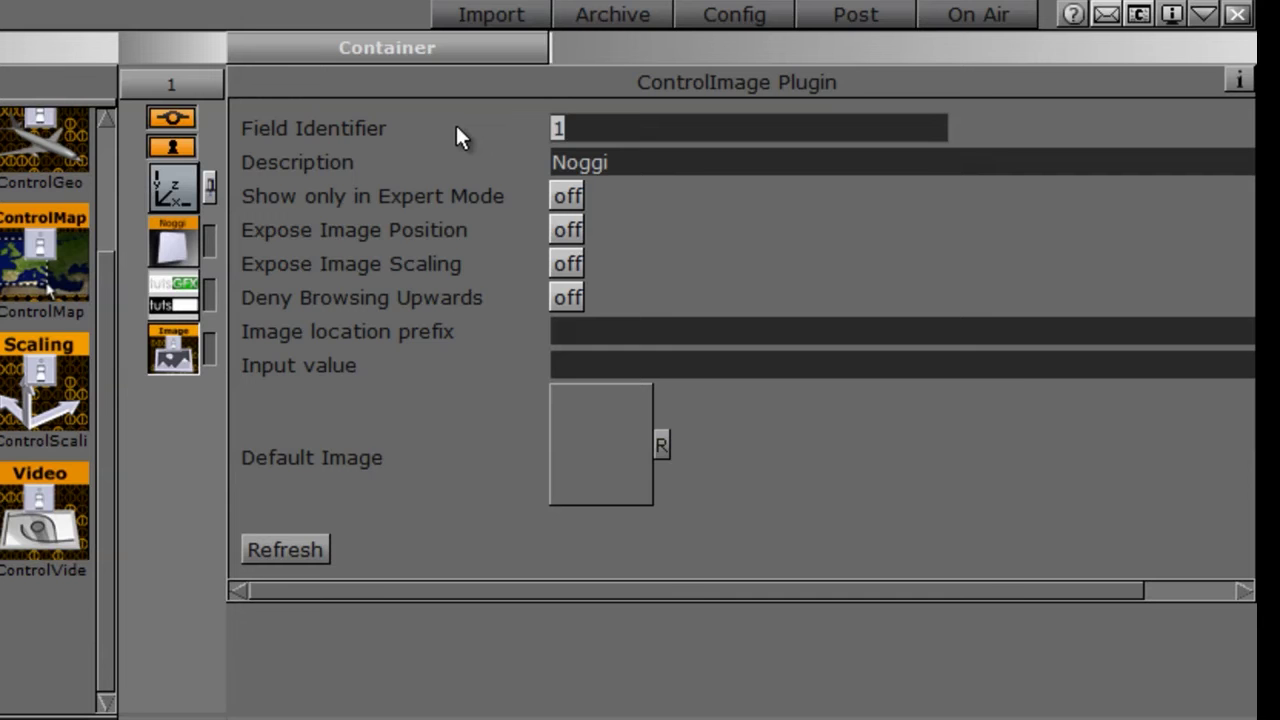
type("3")
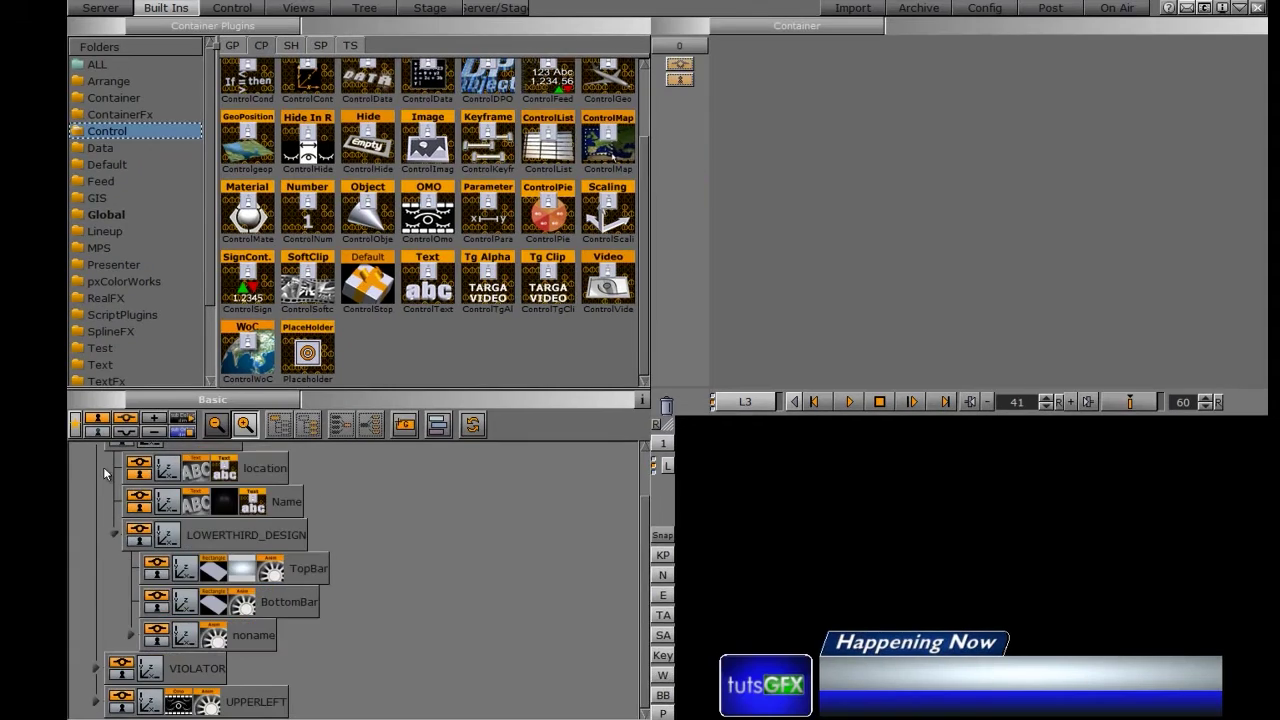
Collapse LOWERTHIRD, expand VIOLATOR, and test the CHICKLET container's visibility toggle.
left_click(115, 535)
left_click(178, 289)
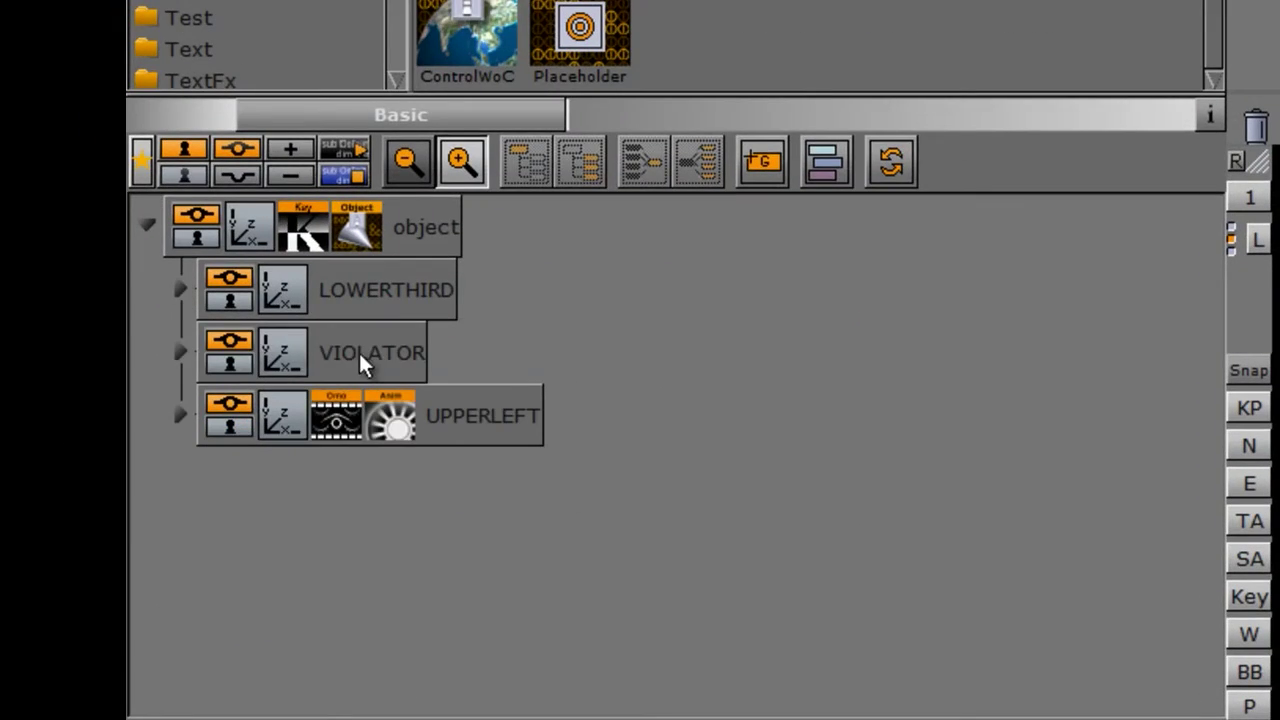
left_click(275, 352)
left_click(176, 340)
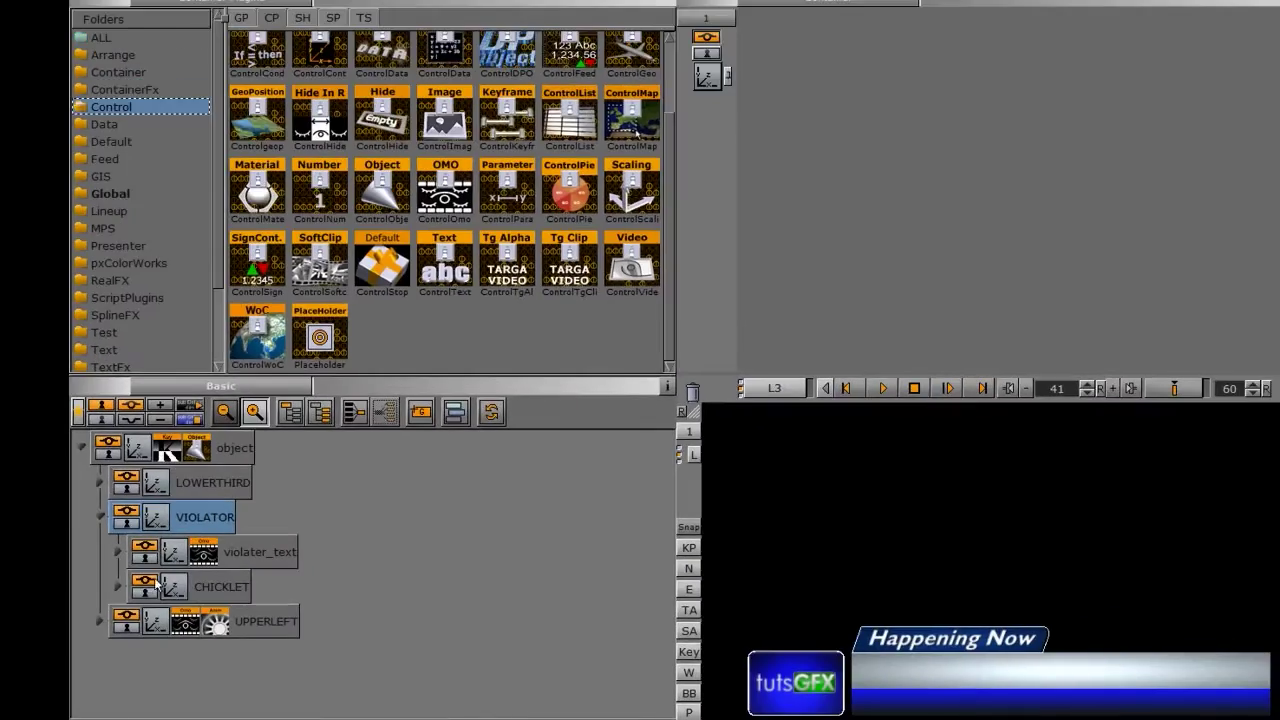
left_click(144, 586)
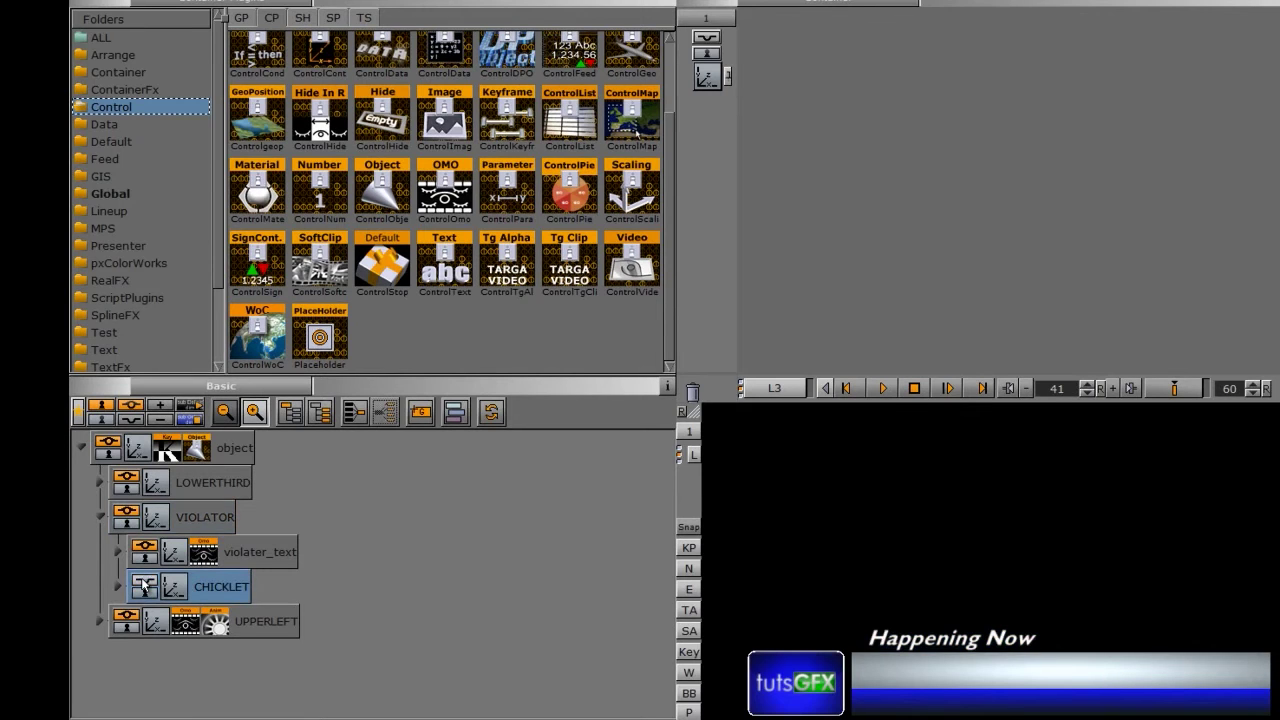
left_click(144, 586)
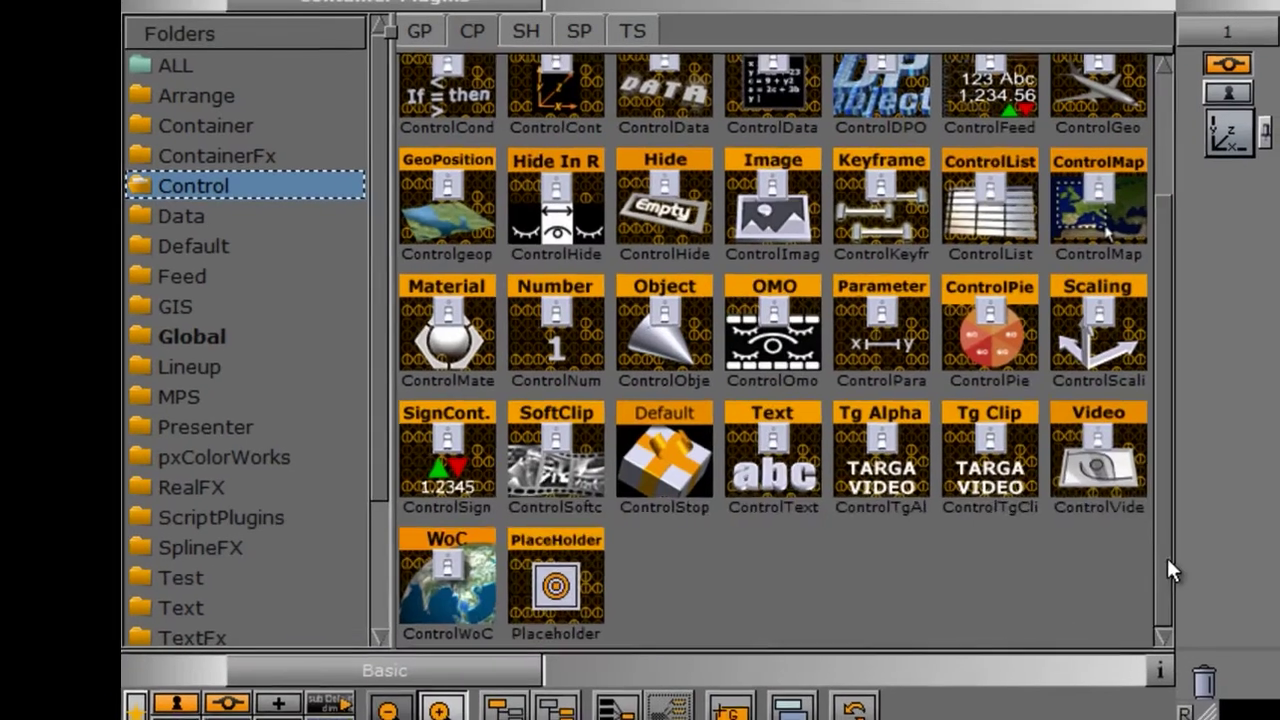
scroll(668, 240, "up", 1)
Attach ControlContainer to CHICKLET with field identifier 4 and Expose Visibility on.
left_click_drag(557, 240, 389, 495)
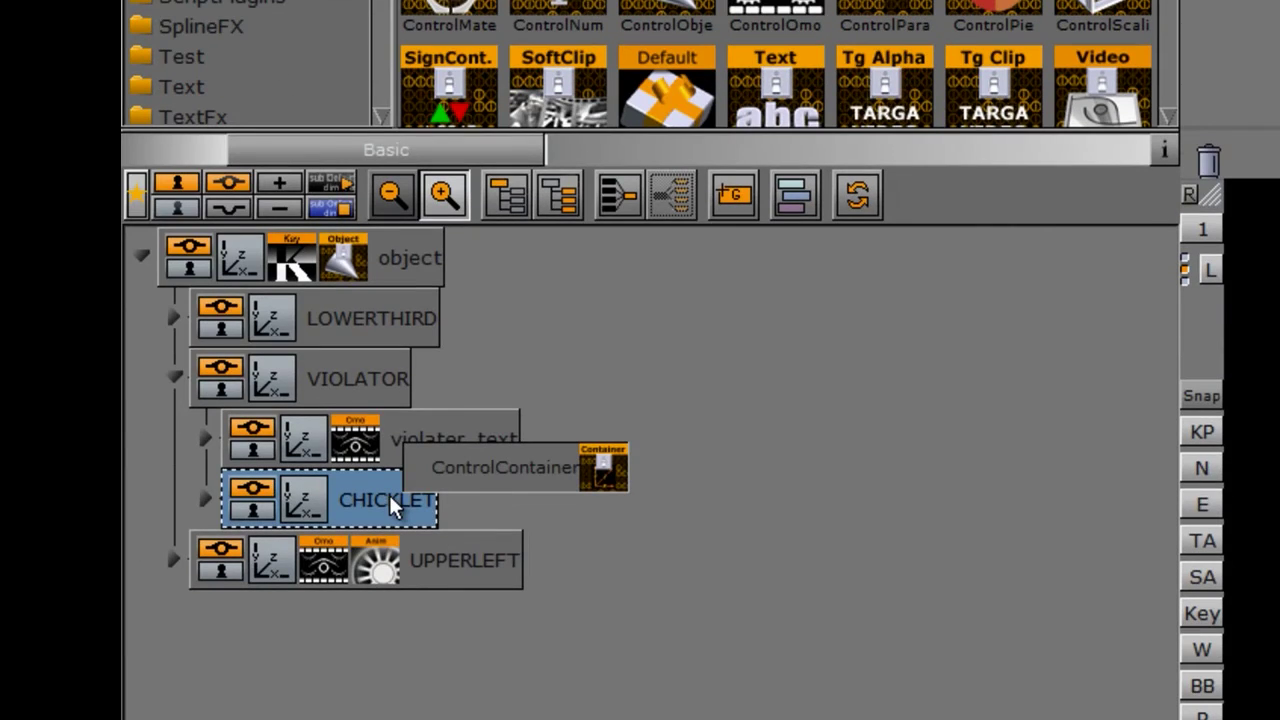
left_click_drag(389, 495, 392, 495)
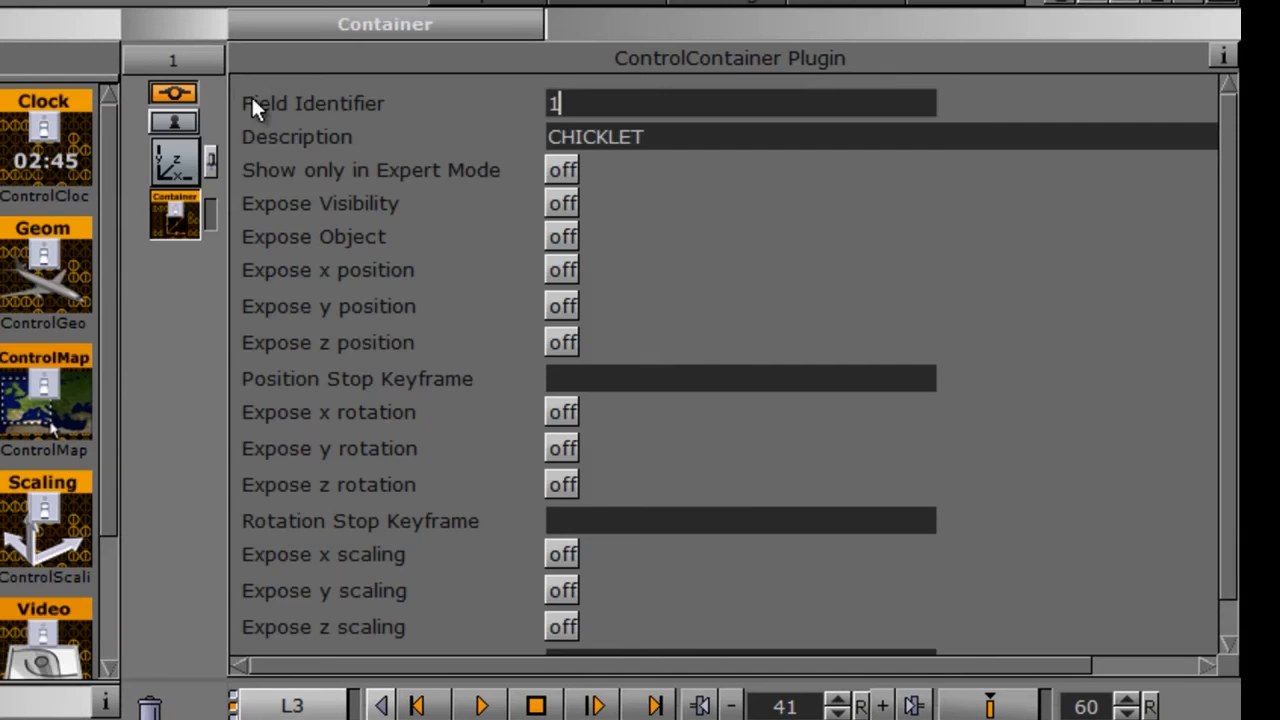
type("4")
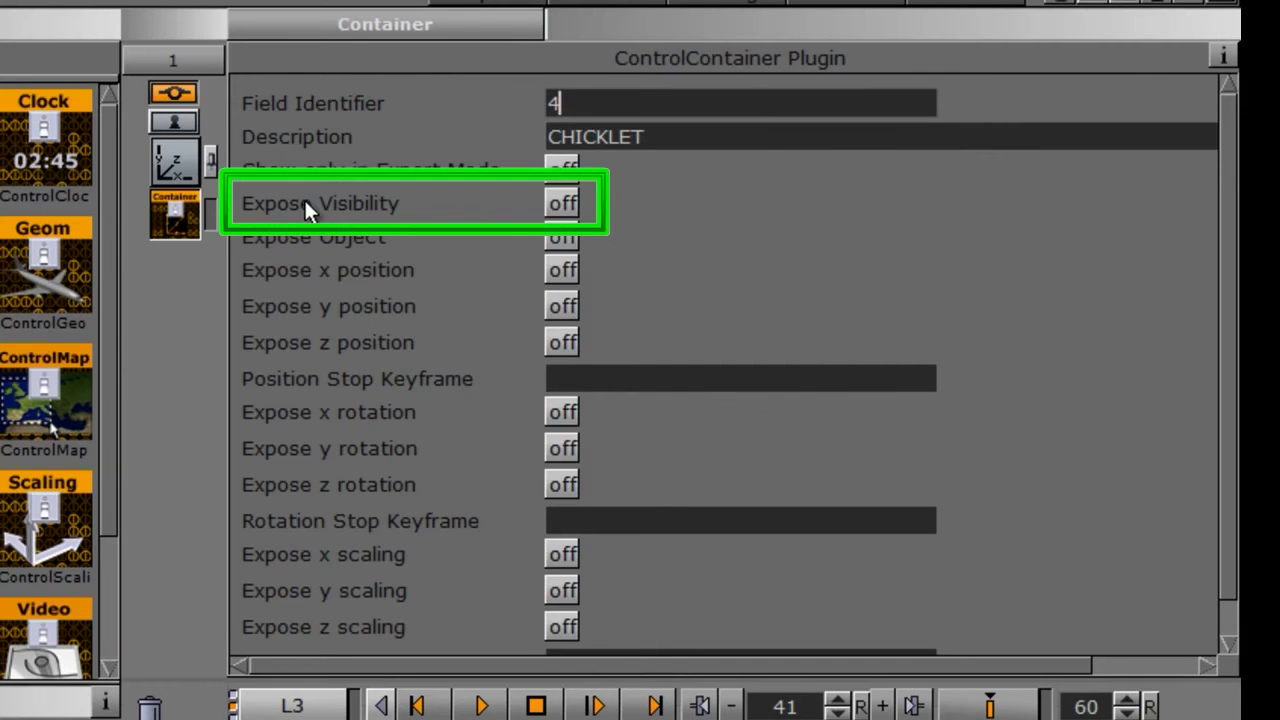
left_click(560, 204)
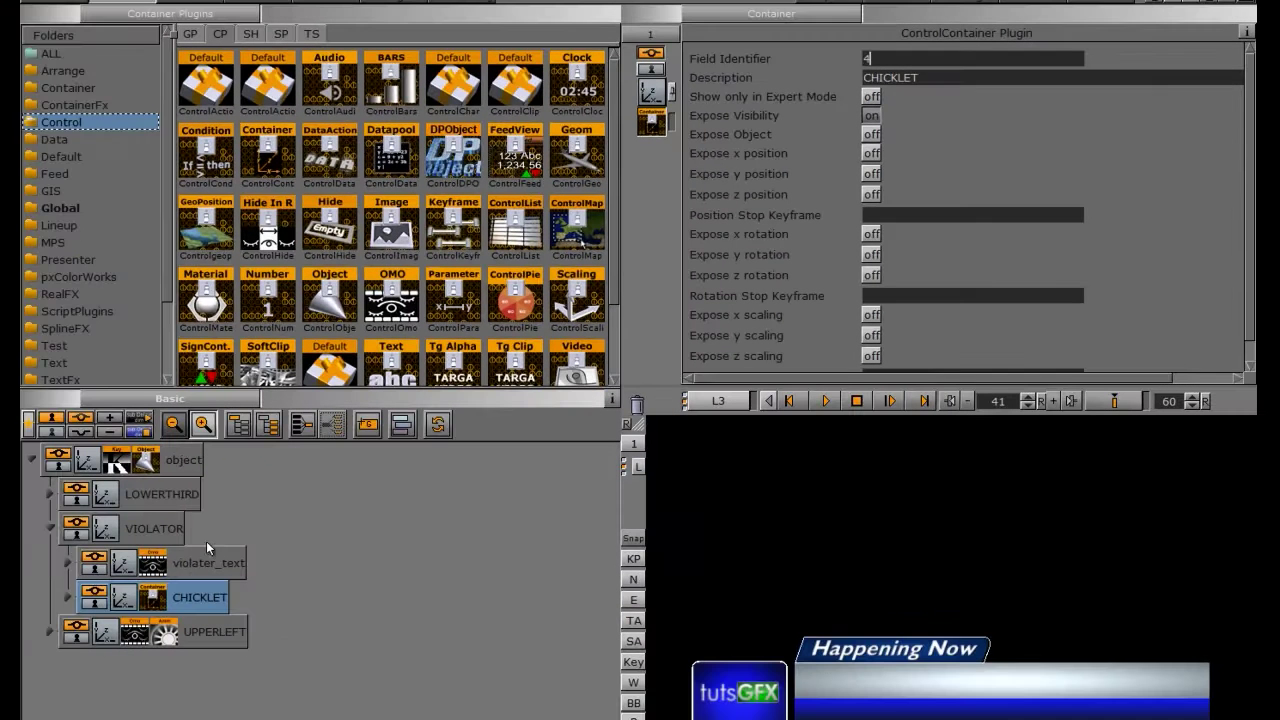
Set violater_text's Omo Visible Container back to the On Location version.
left_click(158, 568)
left_click(885, 56)
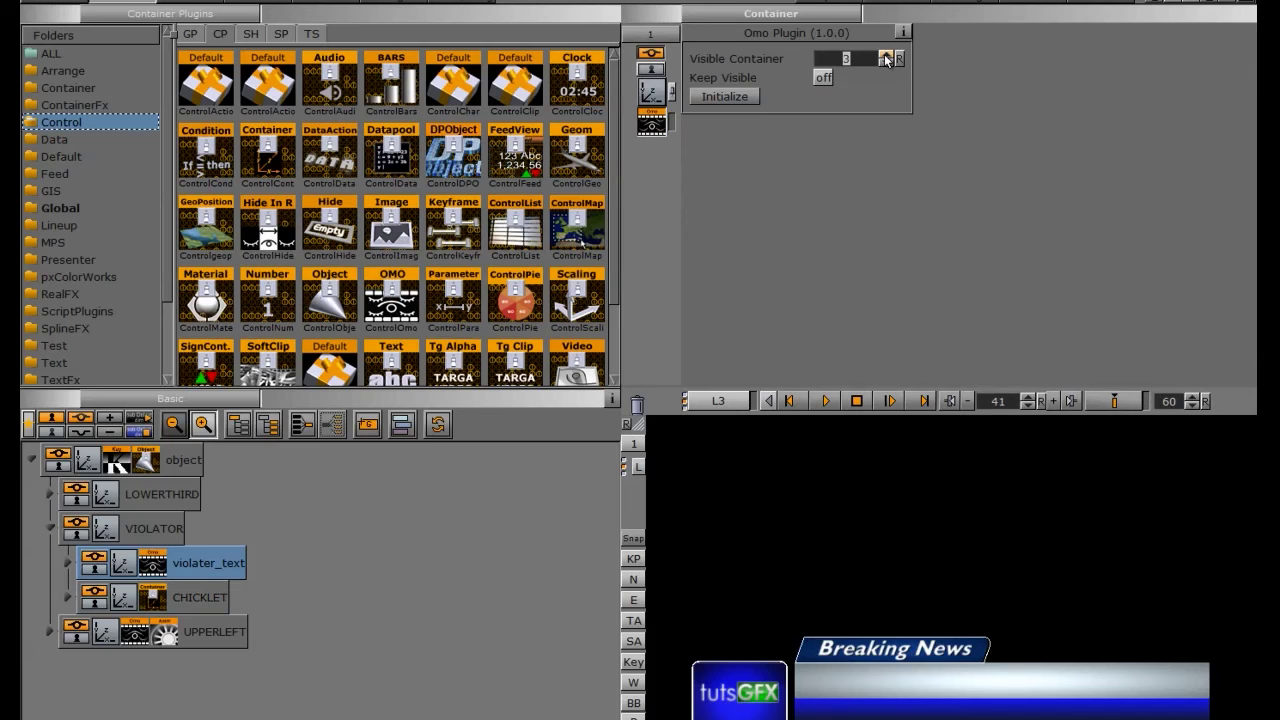
left_click(885, 60)
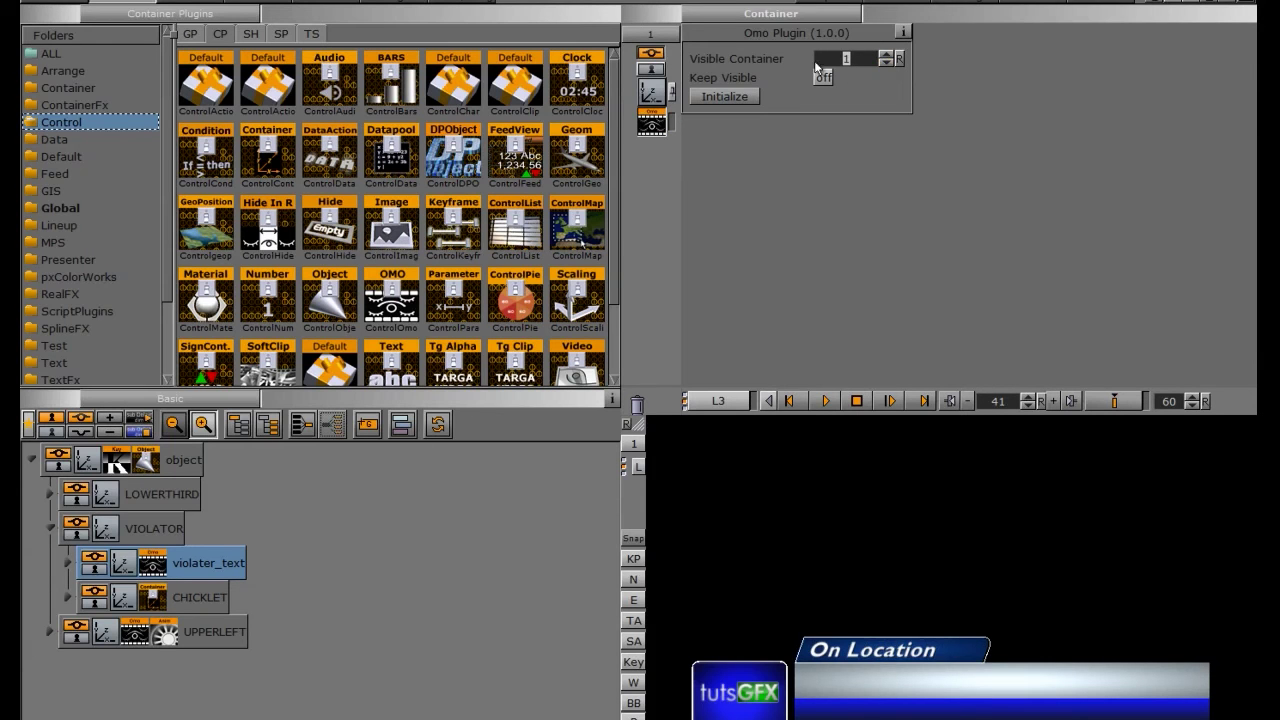
Add ControlOmo plugins to violater_text (field identifier 5) and UPPERLEFT (field identifier 6).
left_click_drag(392, 296, 184, 562)
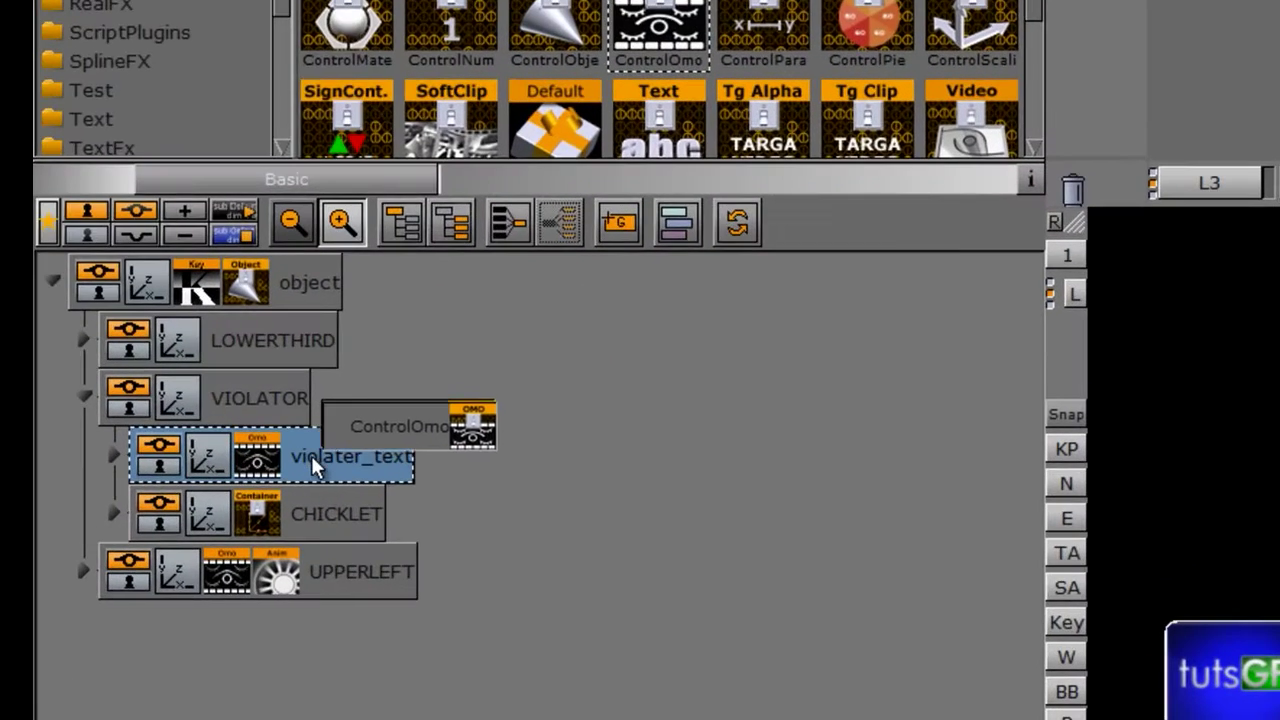
left_click_drag(311, 455, 315, 461)
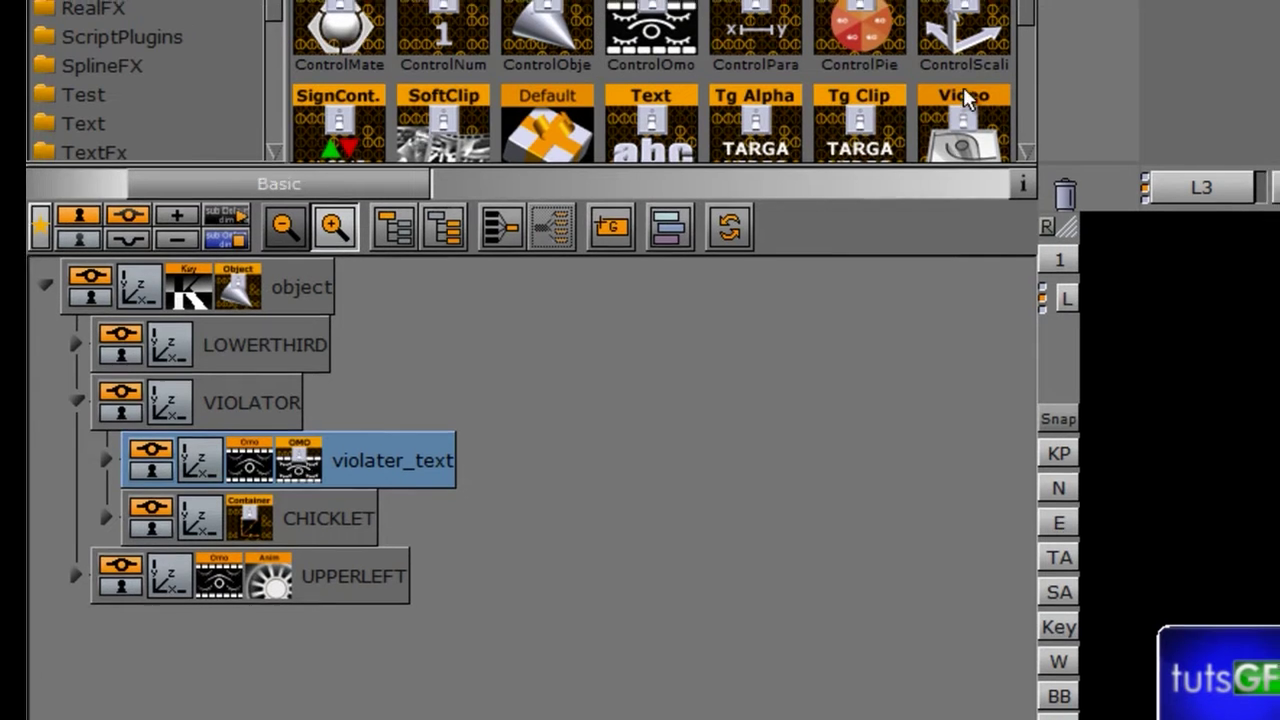
left_click(310, 462)
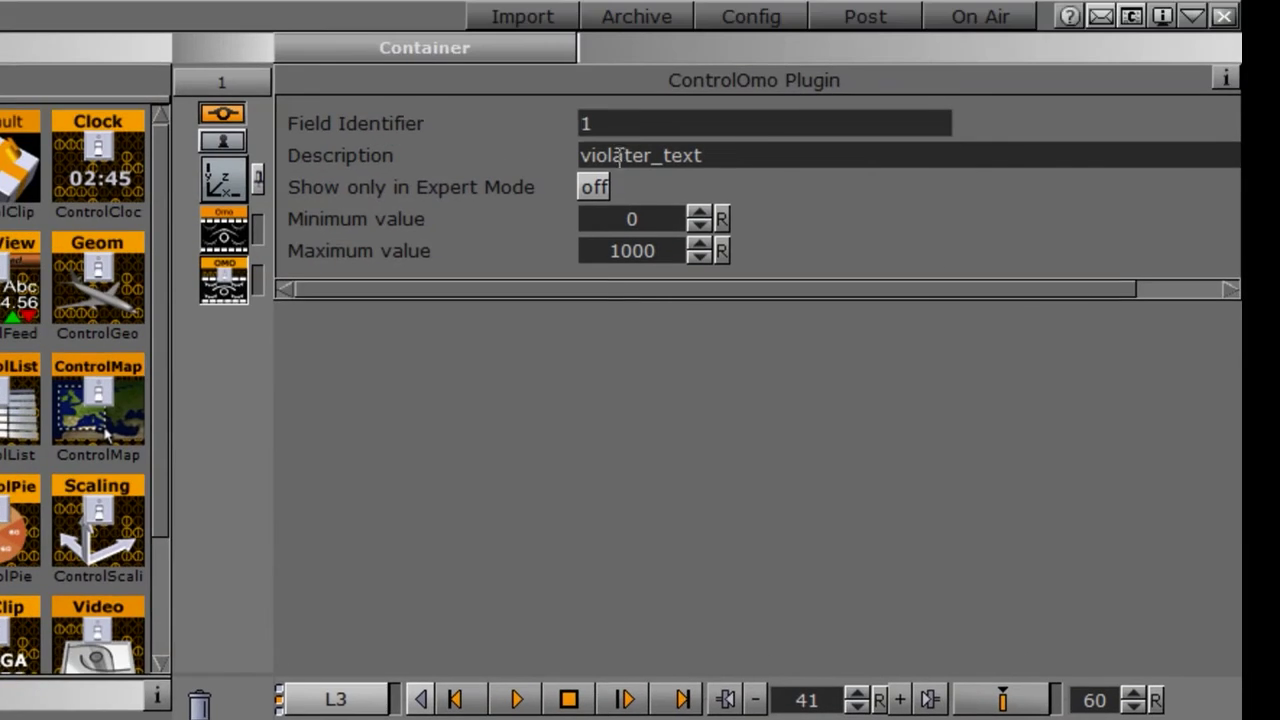
type("5")
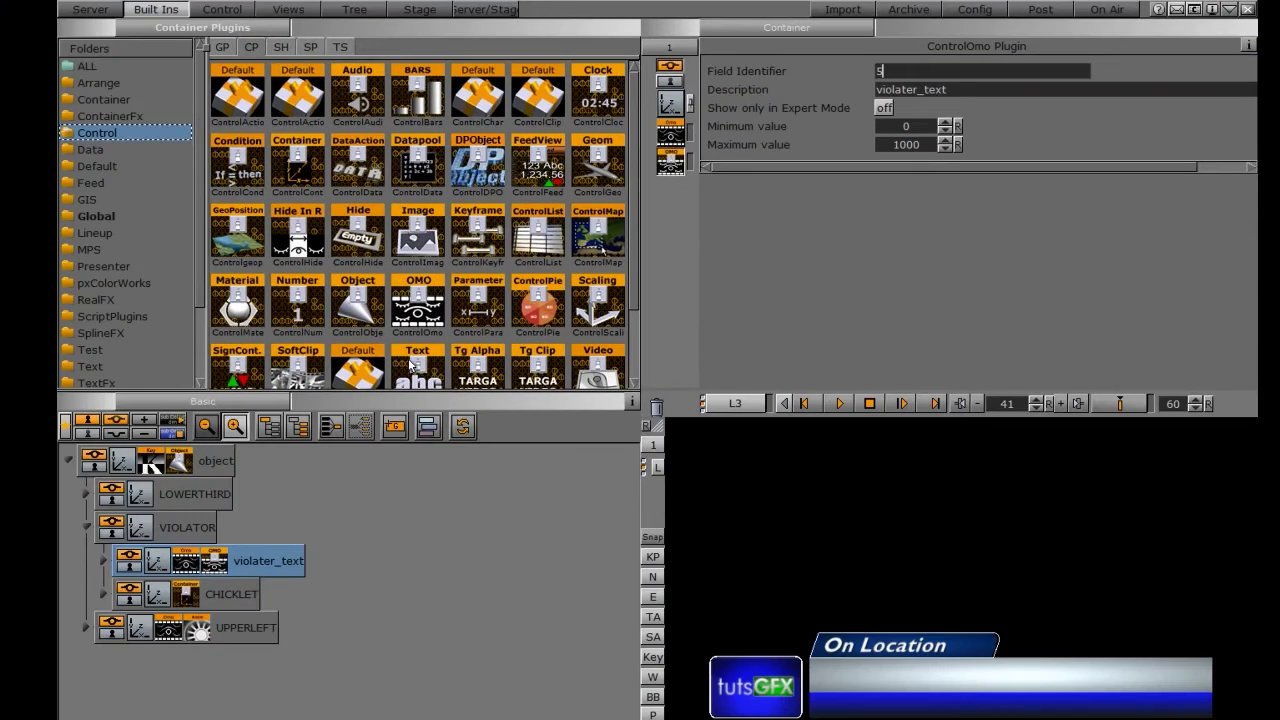
mouse_move(418, 305)
left_mouse_down()
mouse_move(314, 586)
mouse_move(178, 626)
left_mouse_up()
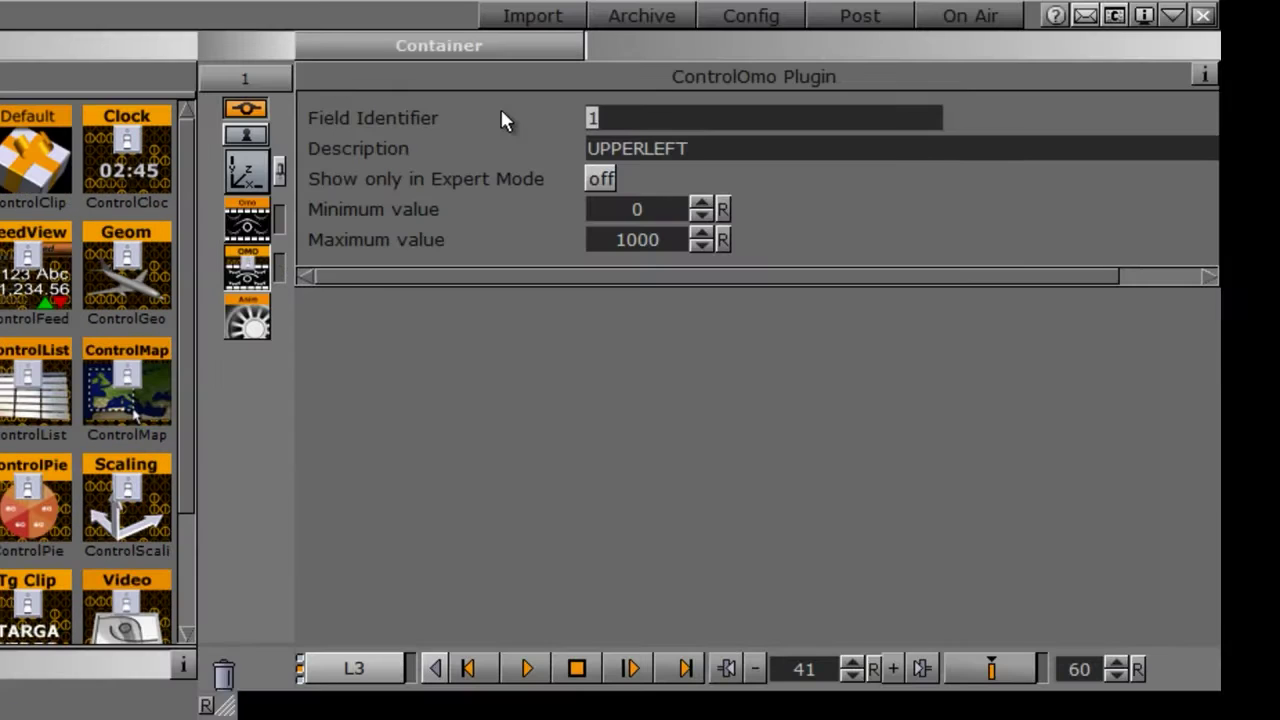
type("6")
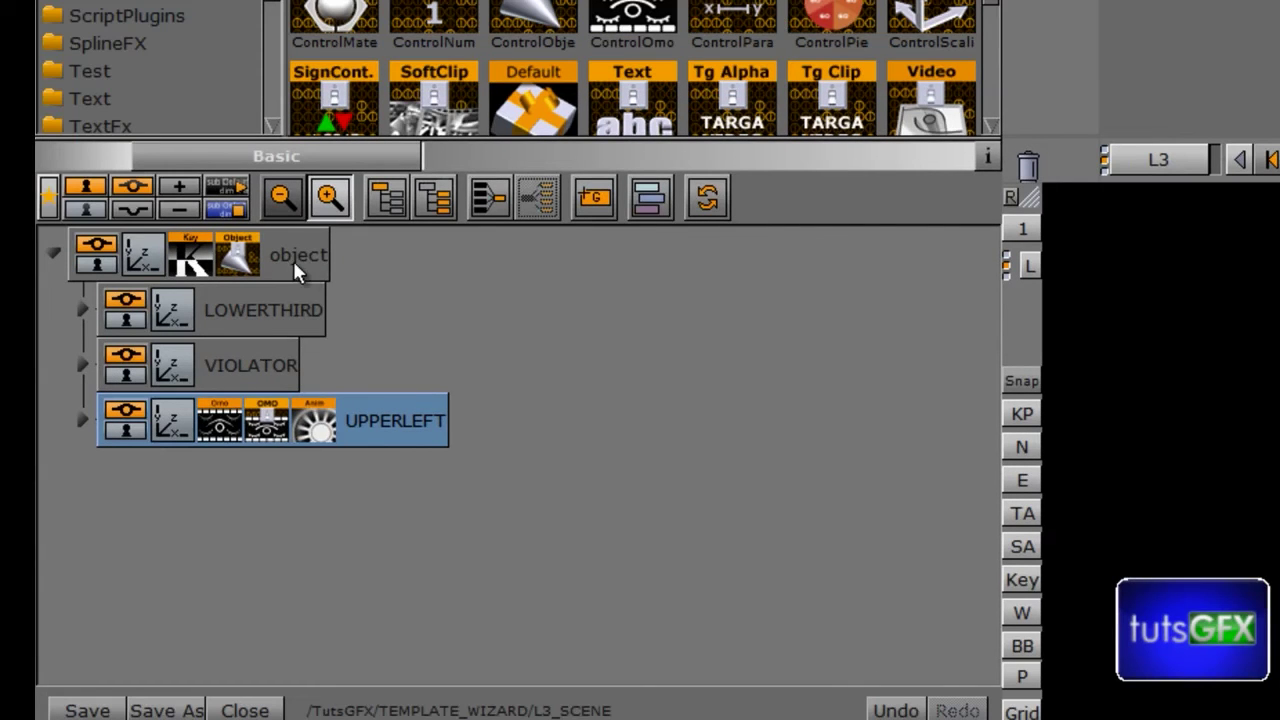
Select the root object container to bring up its ControlObject editor.
left_click(237, 259)
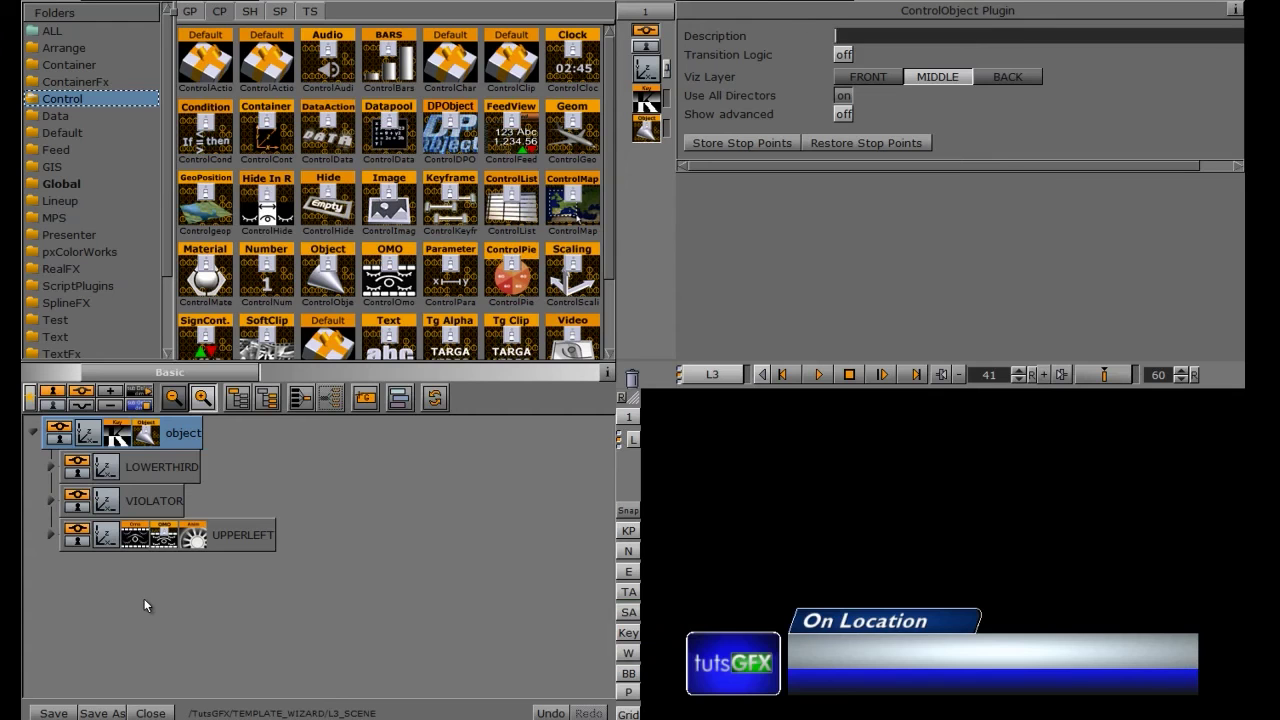
Save the scene, then run the Wizard on L3_SCENE to create its template with all exposed fields.
left_click(45, 713)
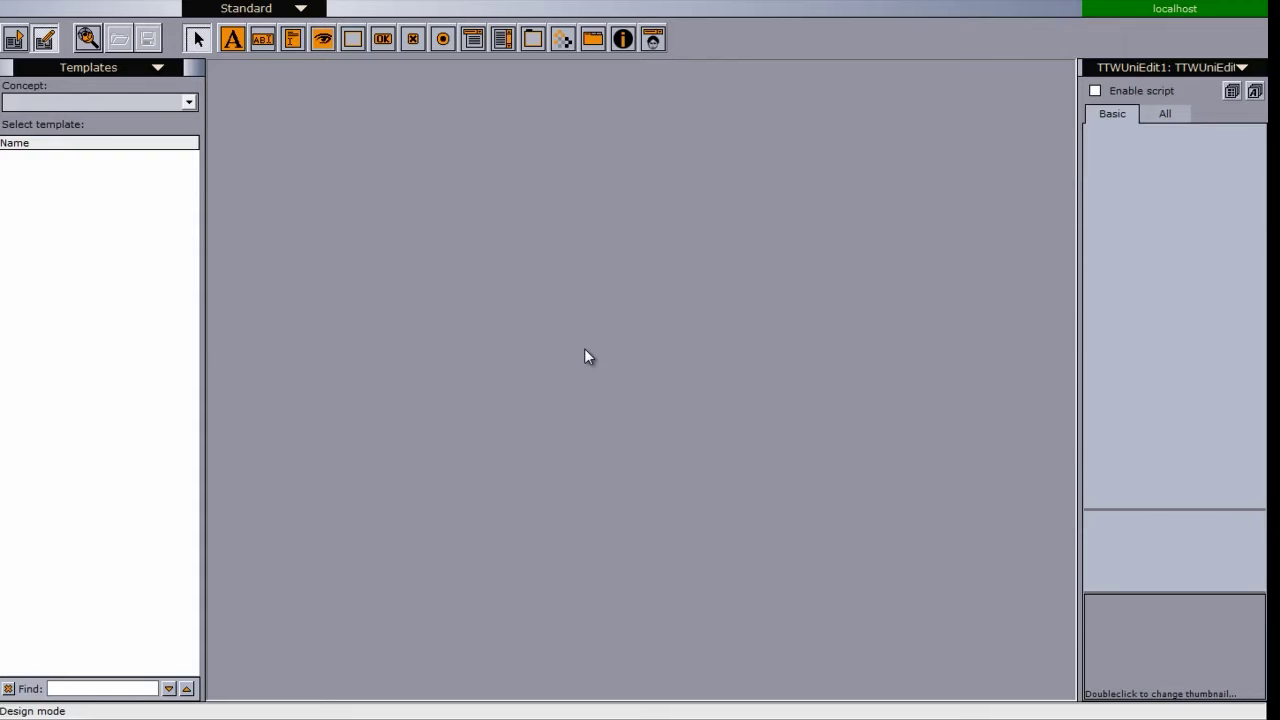
left_click(10, 4)
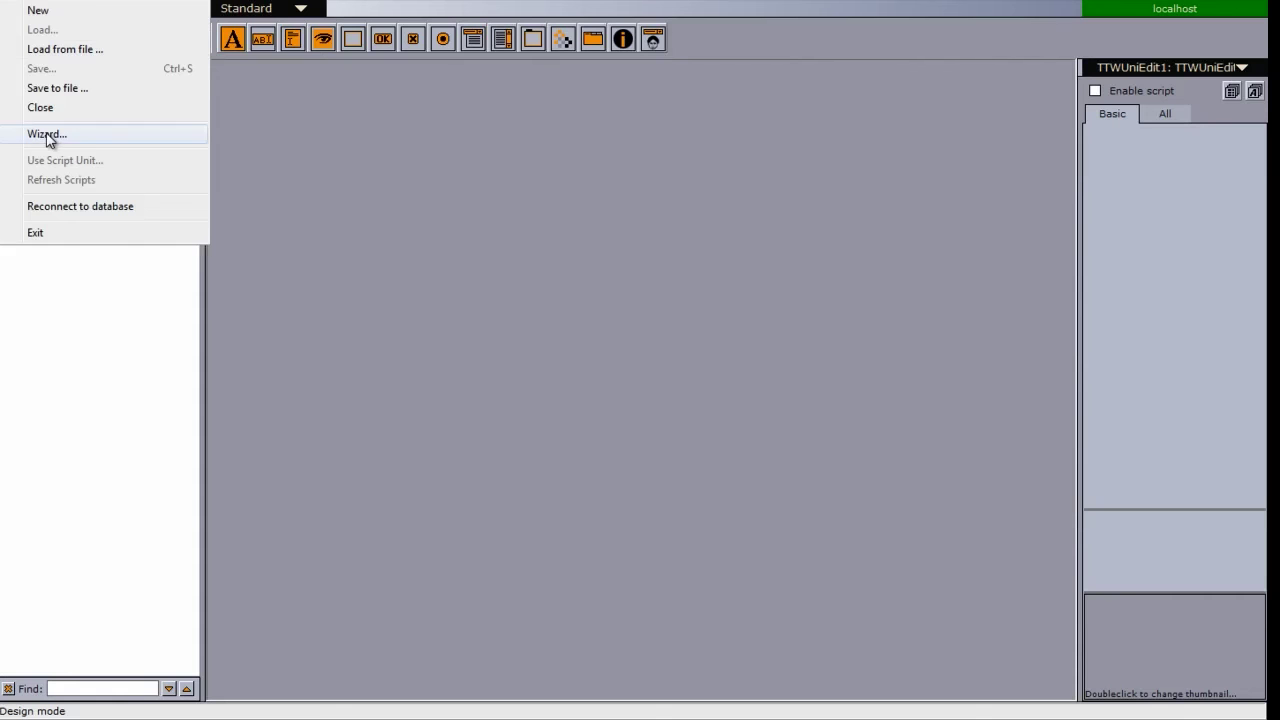
left_click(46, 135)
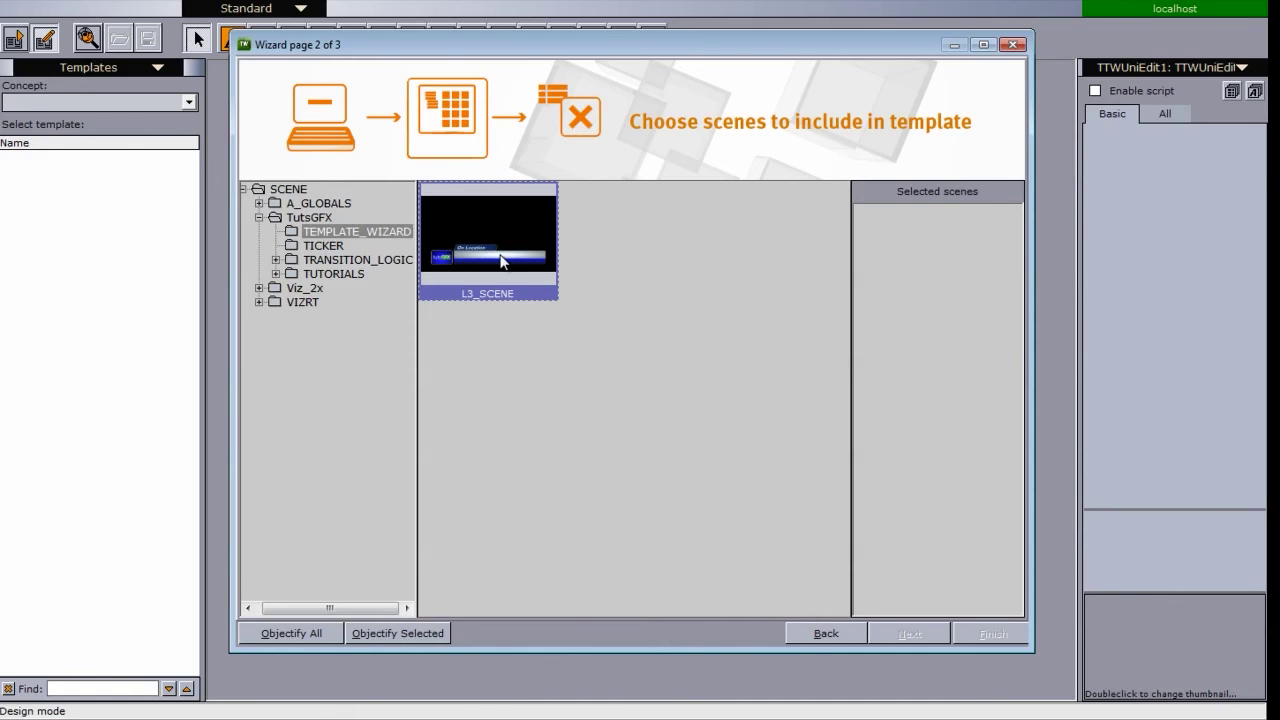
left_click_drag(464, 250, 873, 305)
left_click(955, 265)
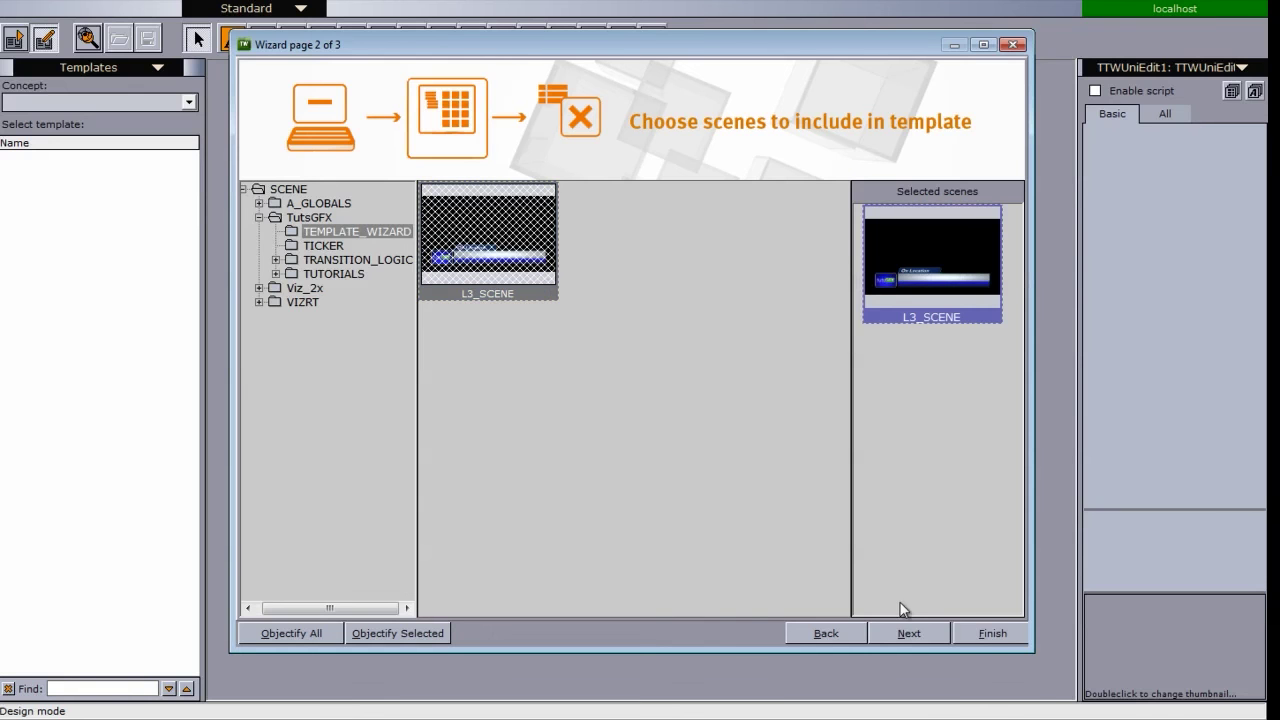
left_click(908, 633)
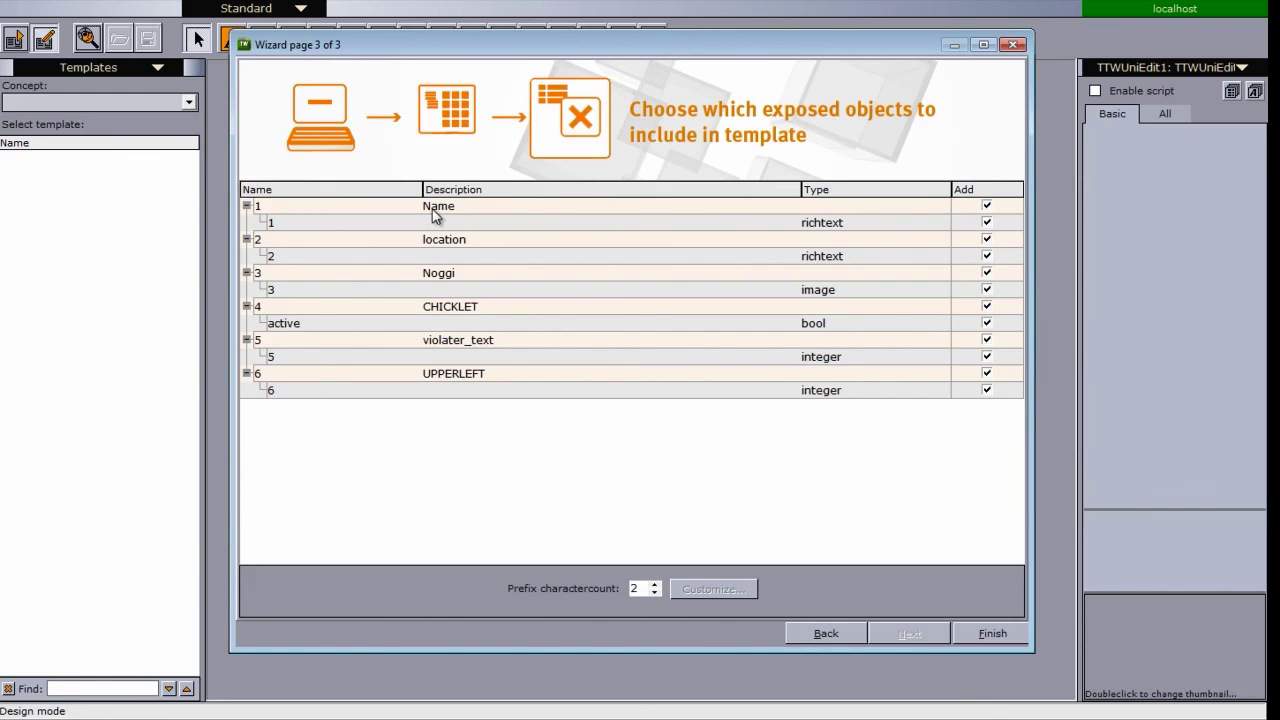
left_click(990, 633)
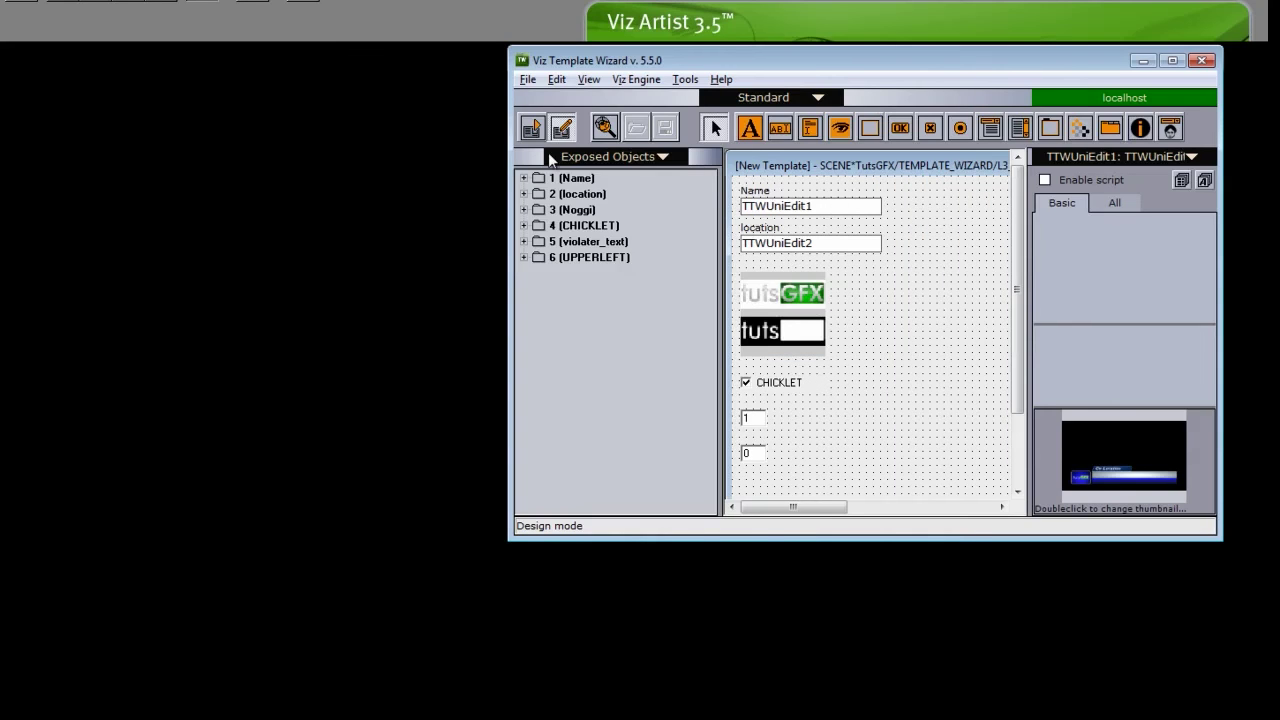
In Run mode, enter 'SDFDFD' as Name and 'DFDSFDSFDSF' as location.
left_click(531, 131)
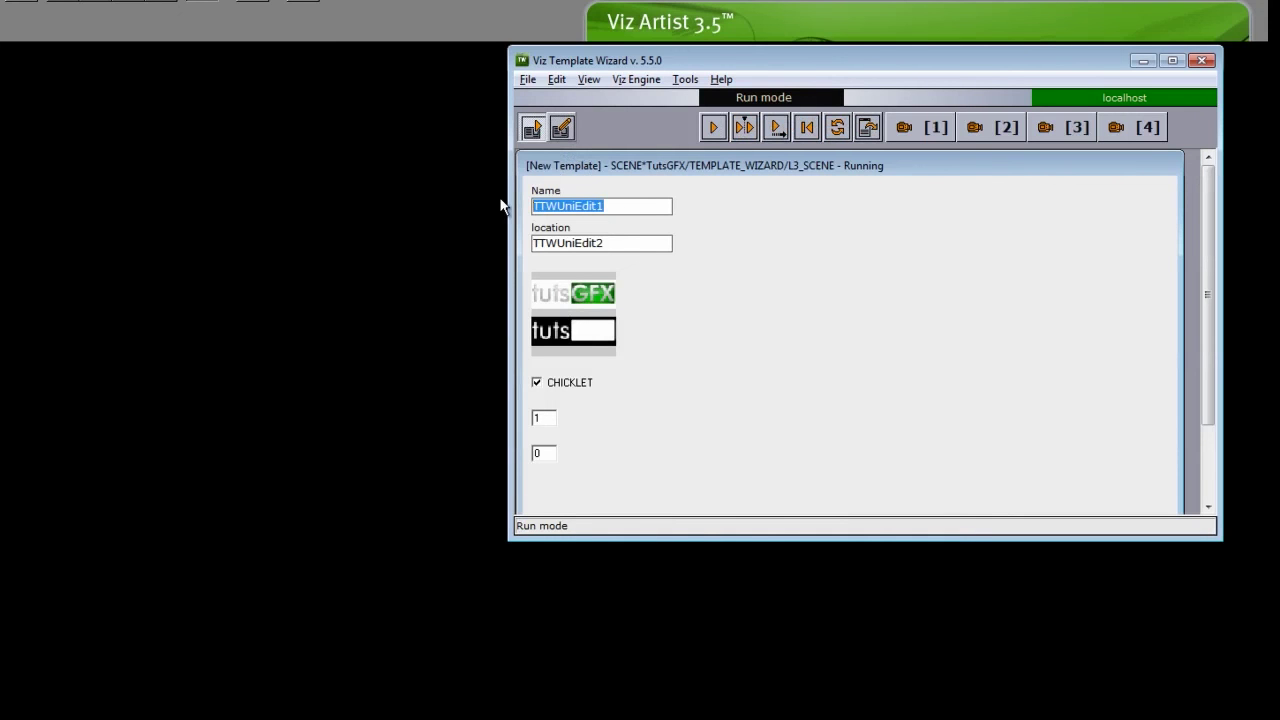
type("SDFDFD")
key("Tab")
type("DFDS")
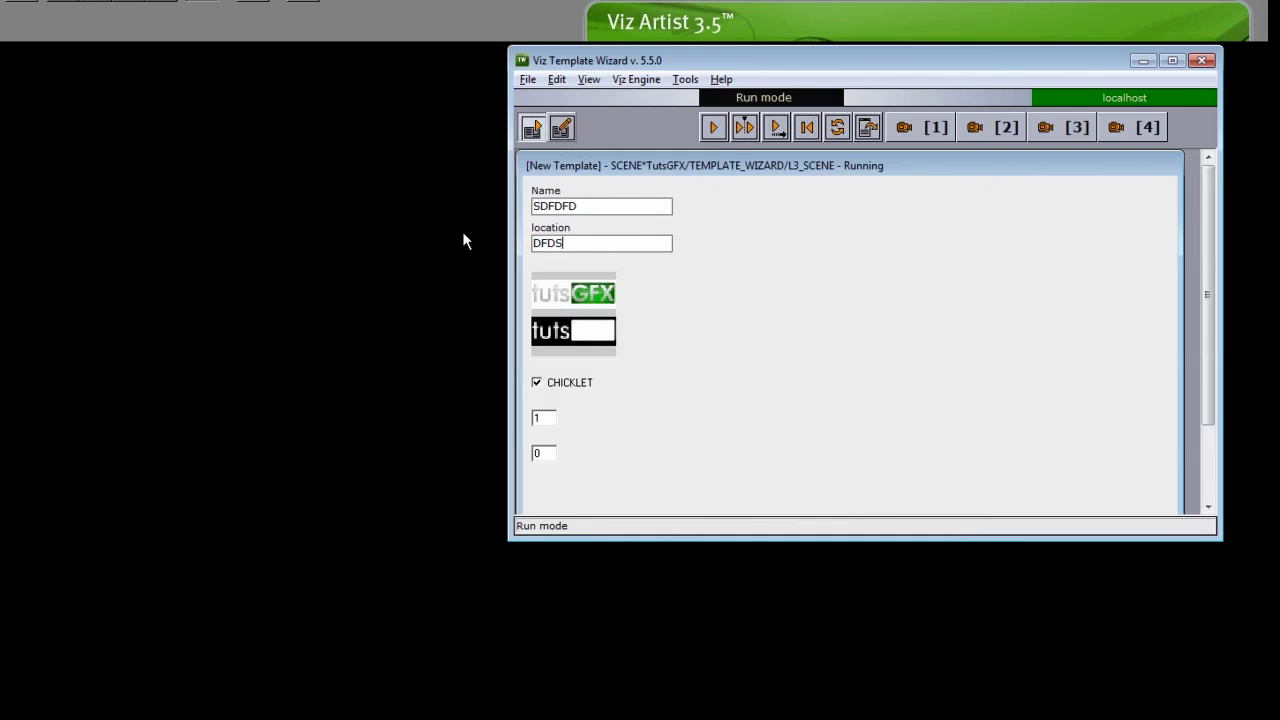
type("FDSFDSF")
Play the lower third with CHICKLET off and UPPERLEFT raised, then again with CHICKLET on.
left_click(537, 383)
left_click(545, 454)
left_click_drag(548, 455, 553, 455)
left_click(713, 128)
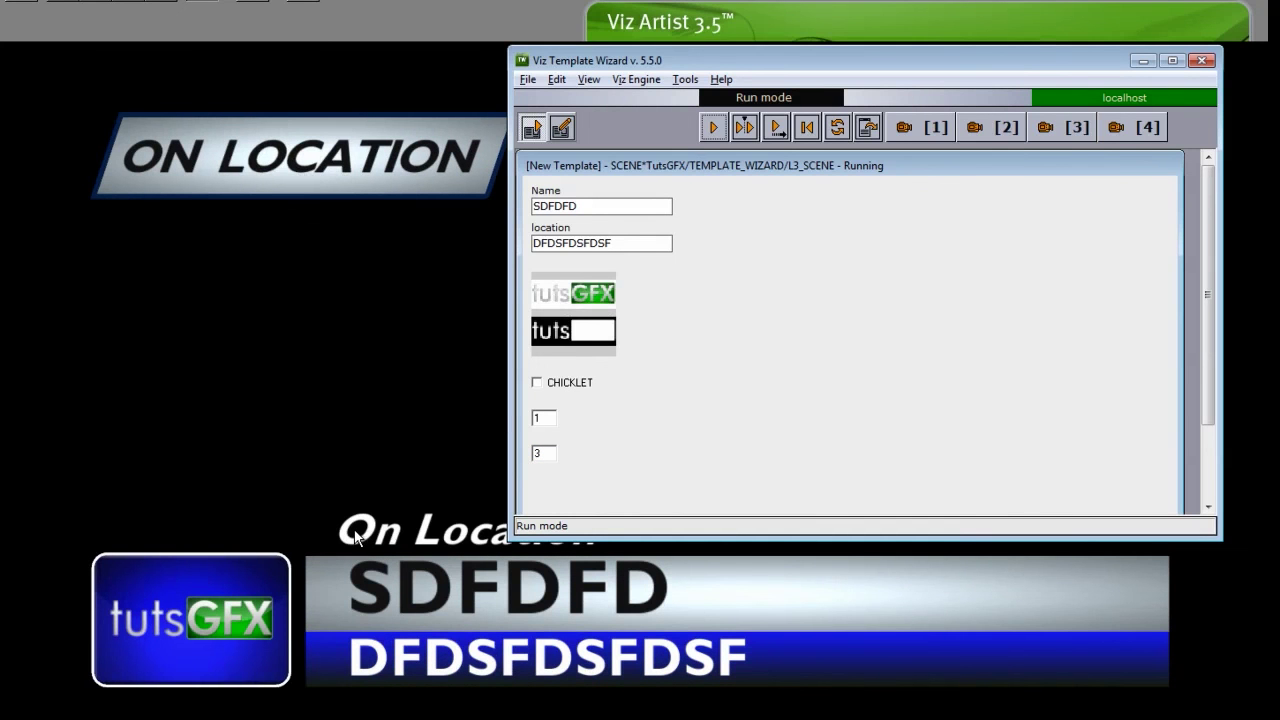
left_click(536, 383)
left_click(713, 128)
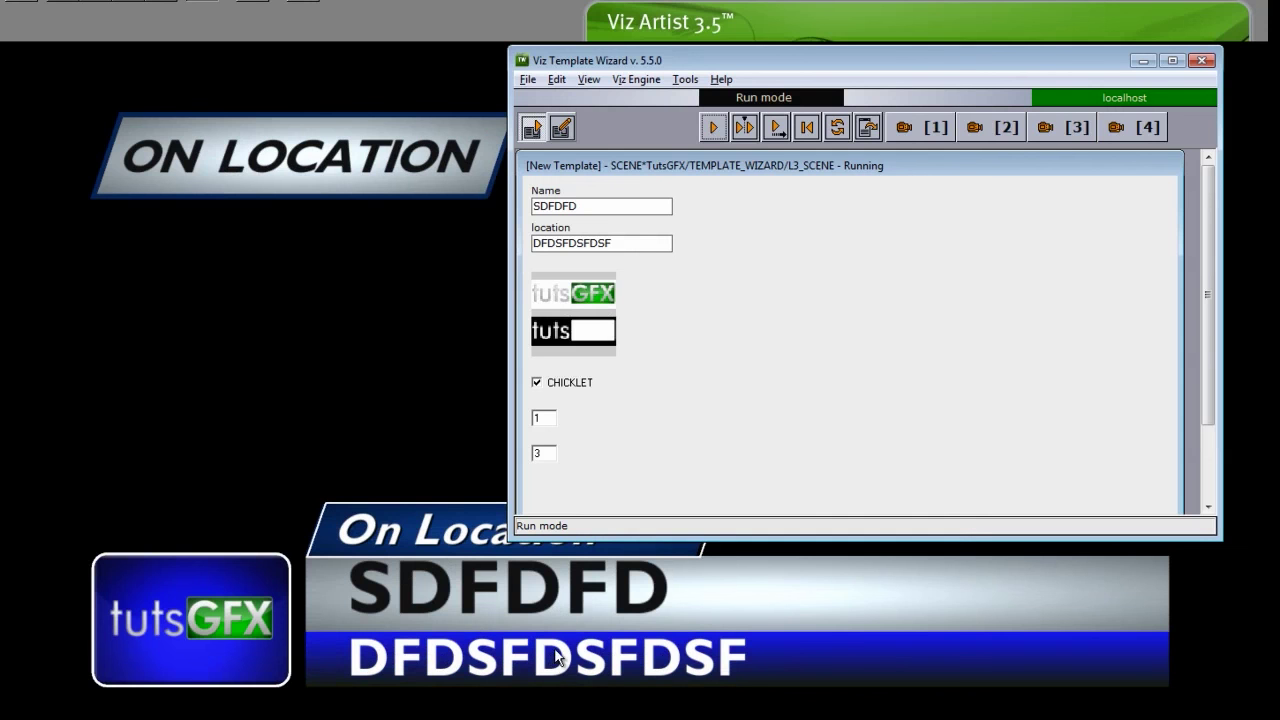
Switch the template back to Design mode and maximize the Template Wizard window.
left_click(557, 128)
left_click(1172, 60)
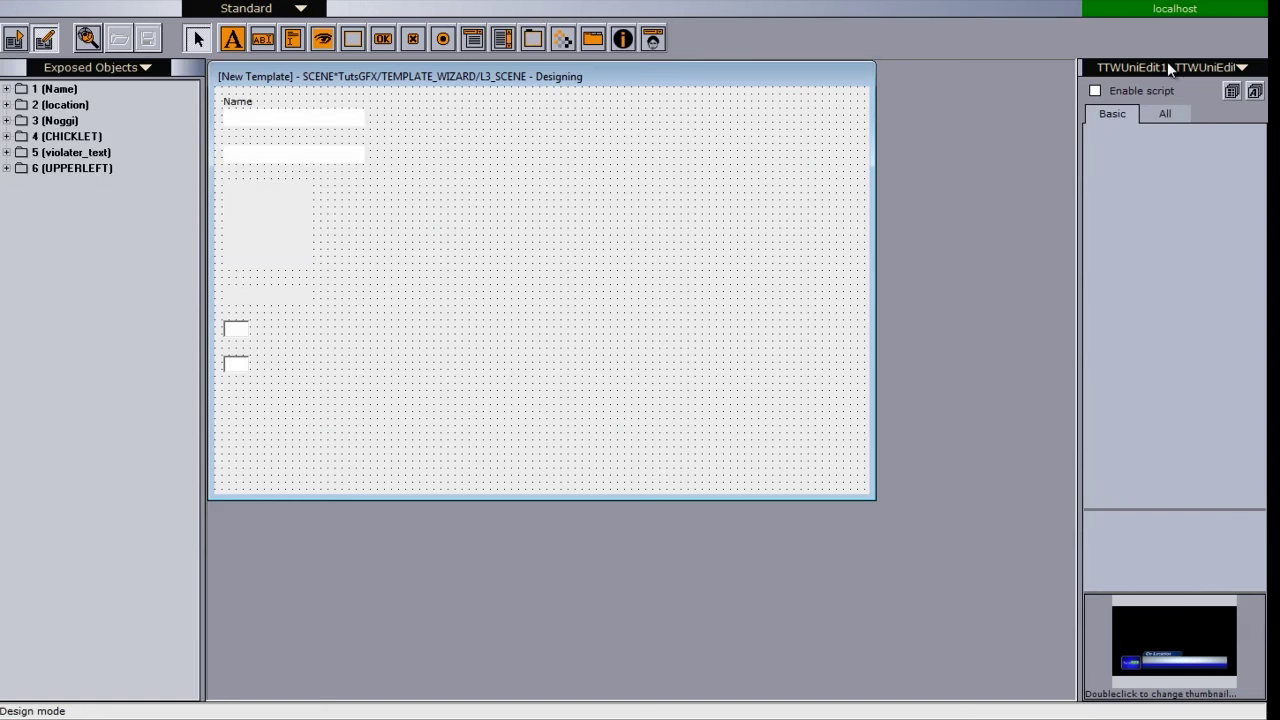